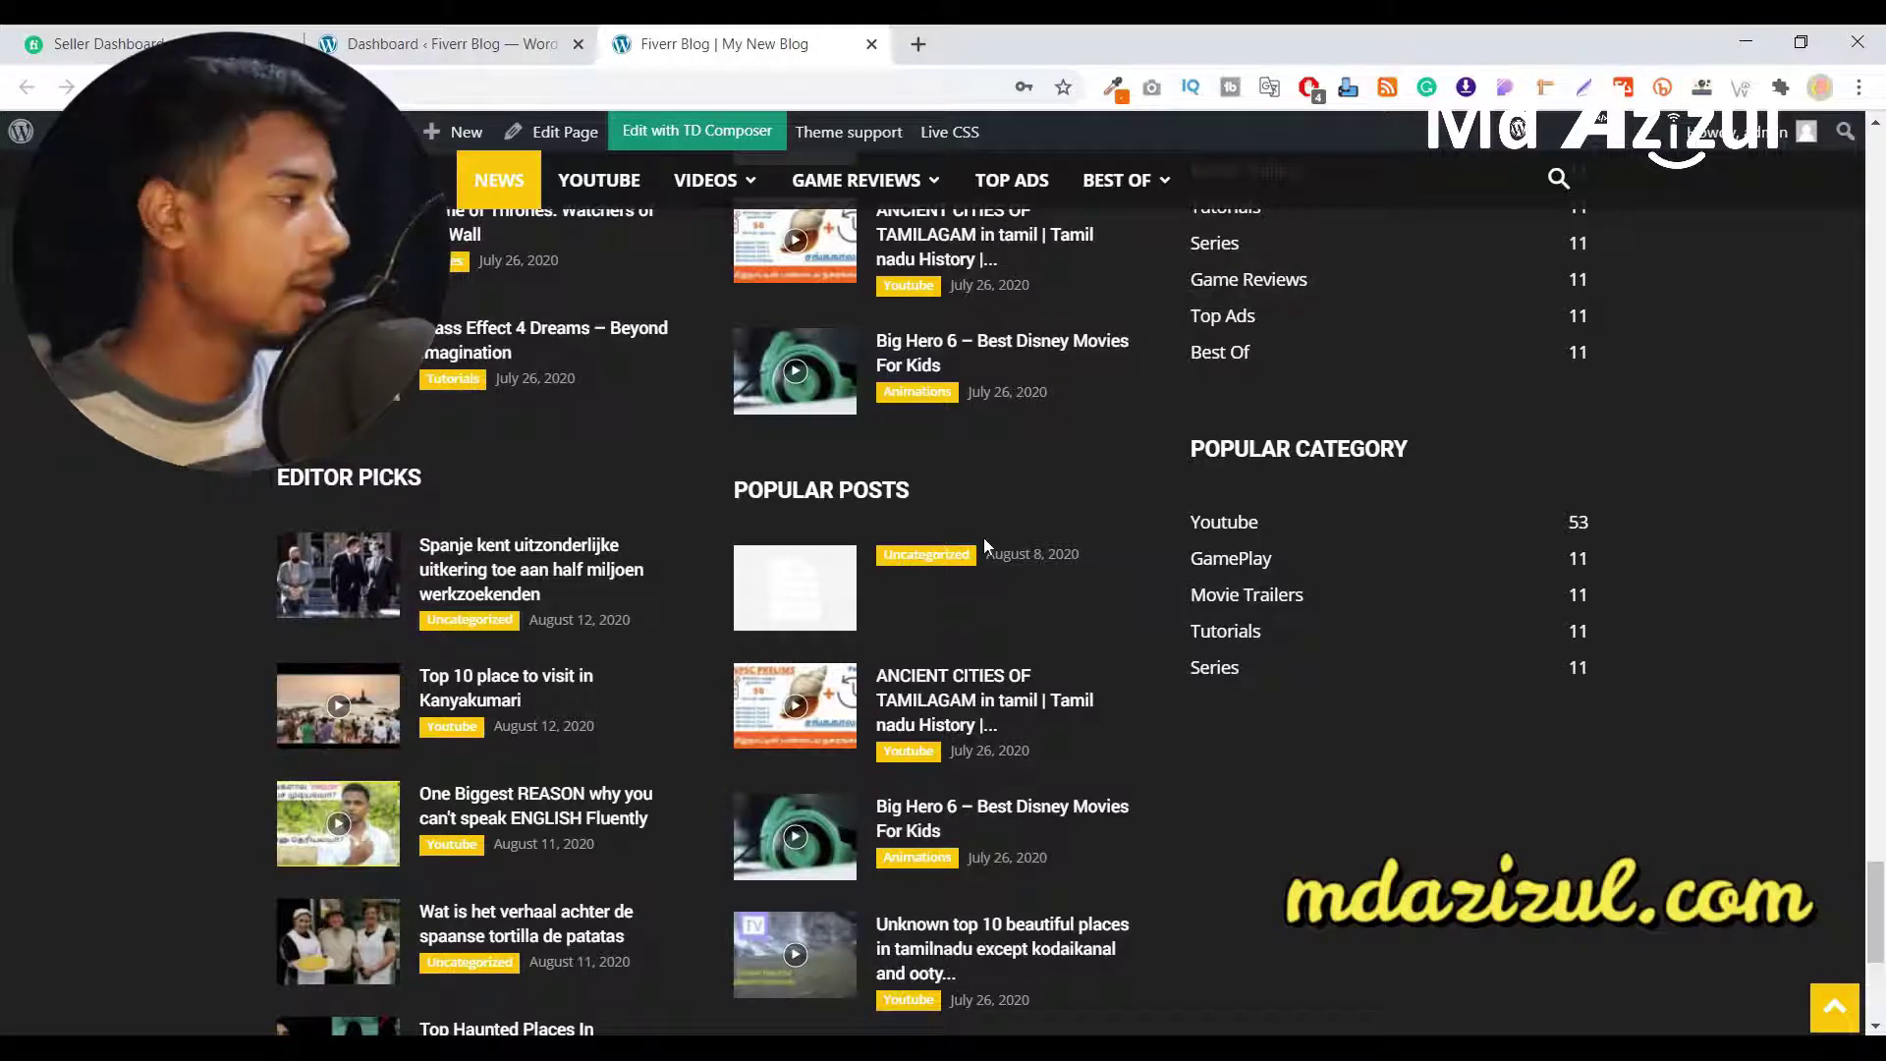
pyautogui.scroll(2, 1480, 606)
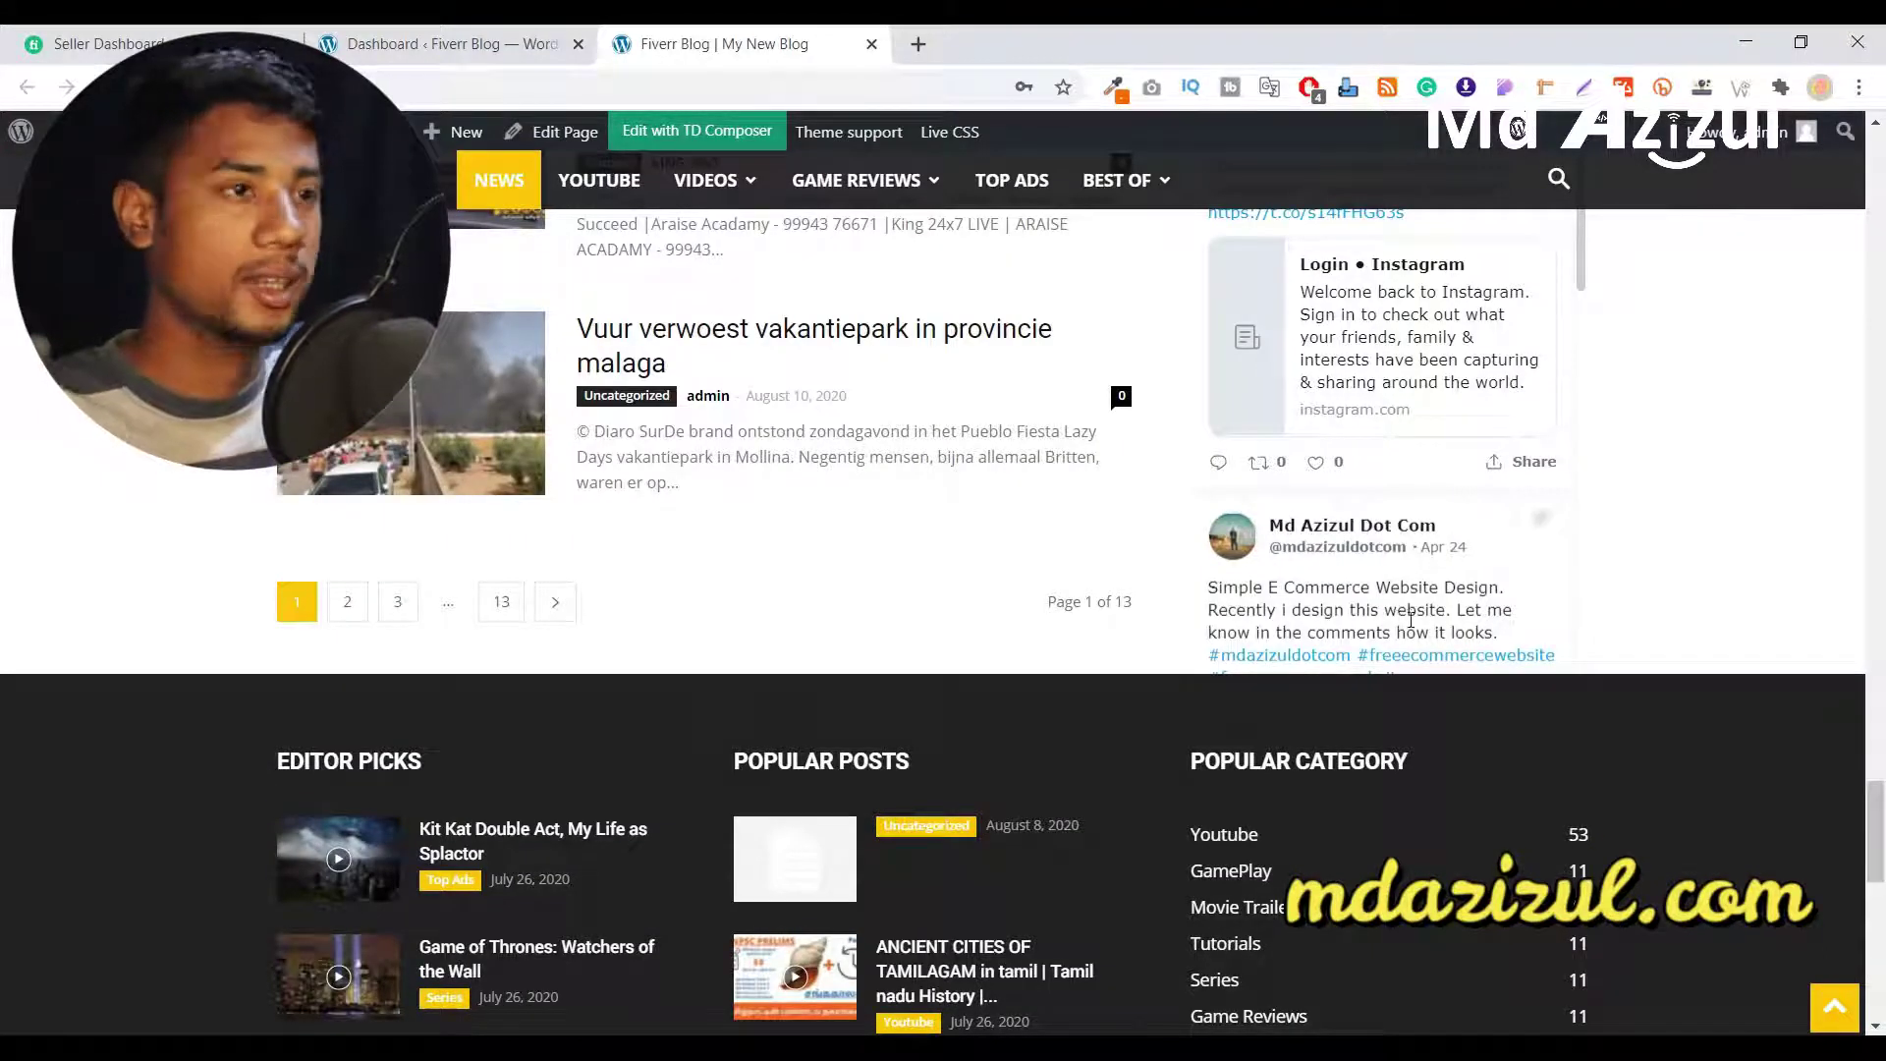
pyautogui.scroll(-3, 1400, 574)
pyautogui.scroll(-4, 1236, 805)
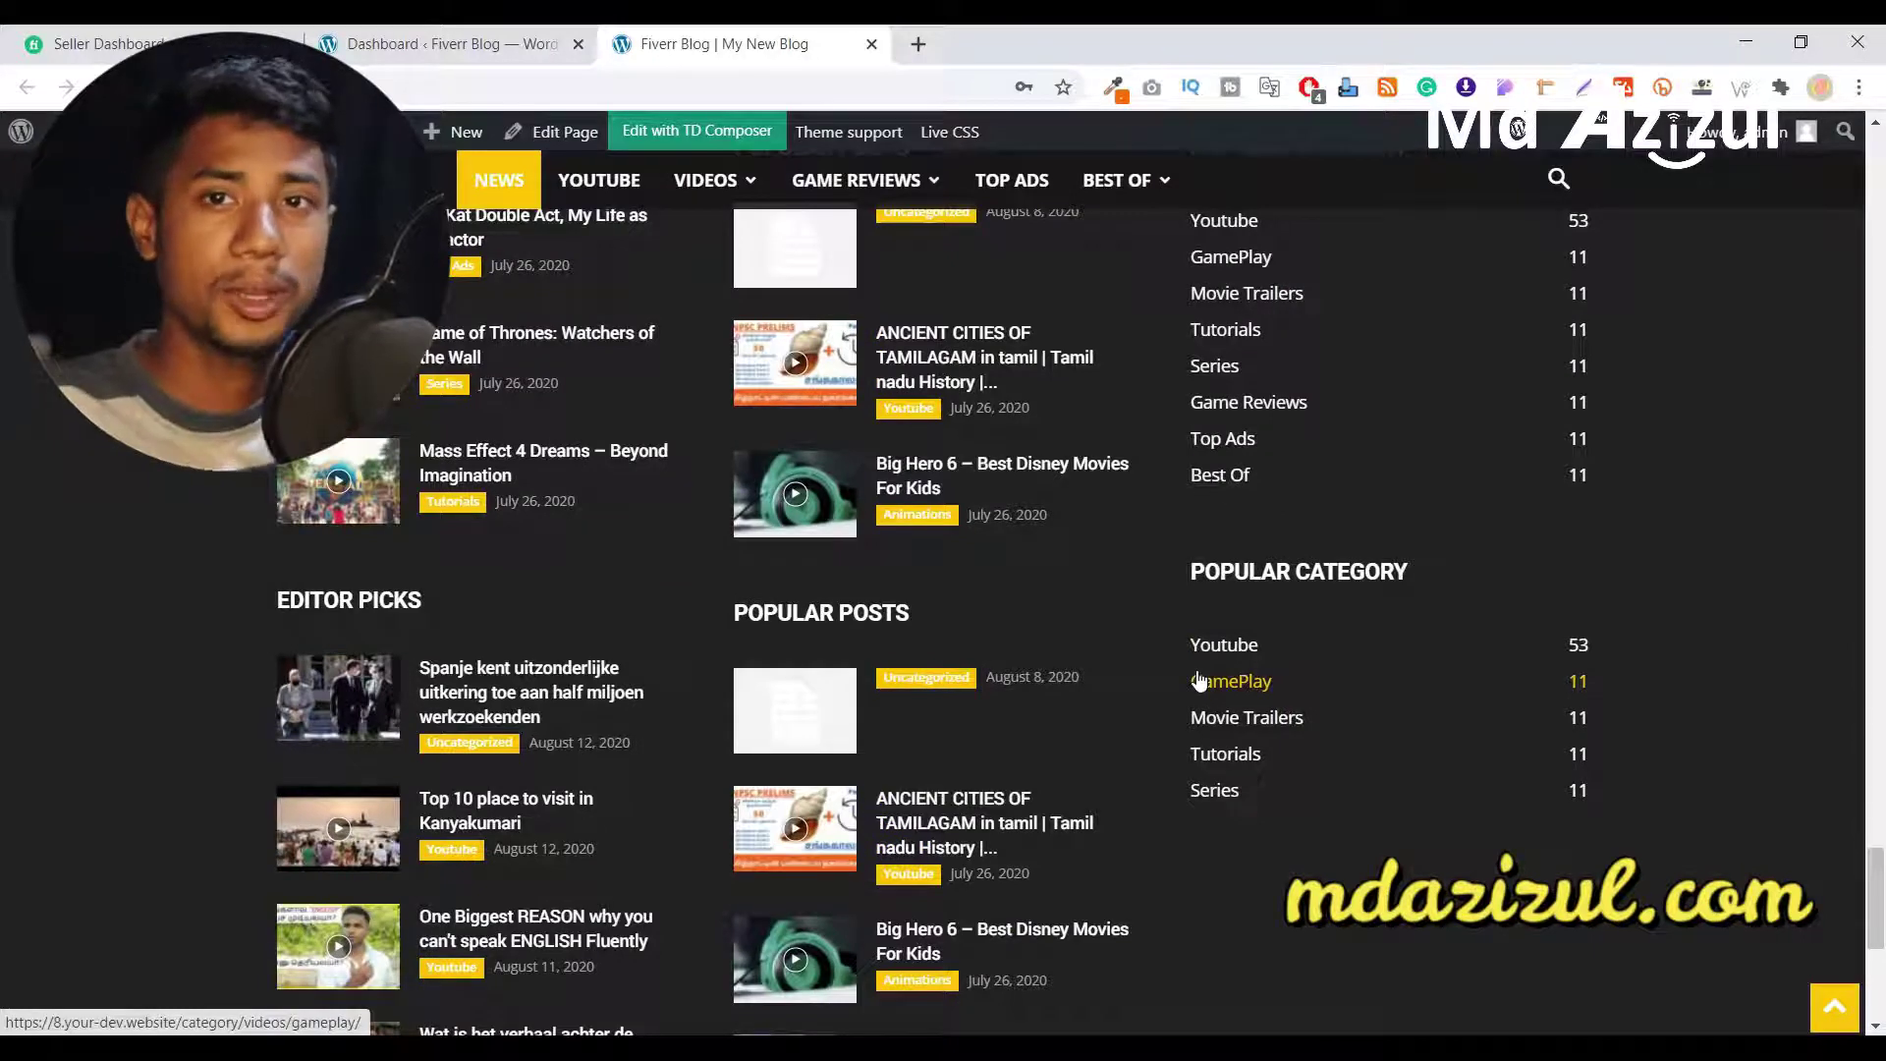
# - Show the FOOTER section of the Newspaper theme panel from the WordPress dashboard
pyautogui.click(444, 44)
pyautogui.moveTo(87, 314)
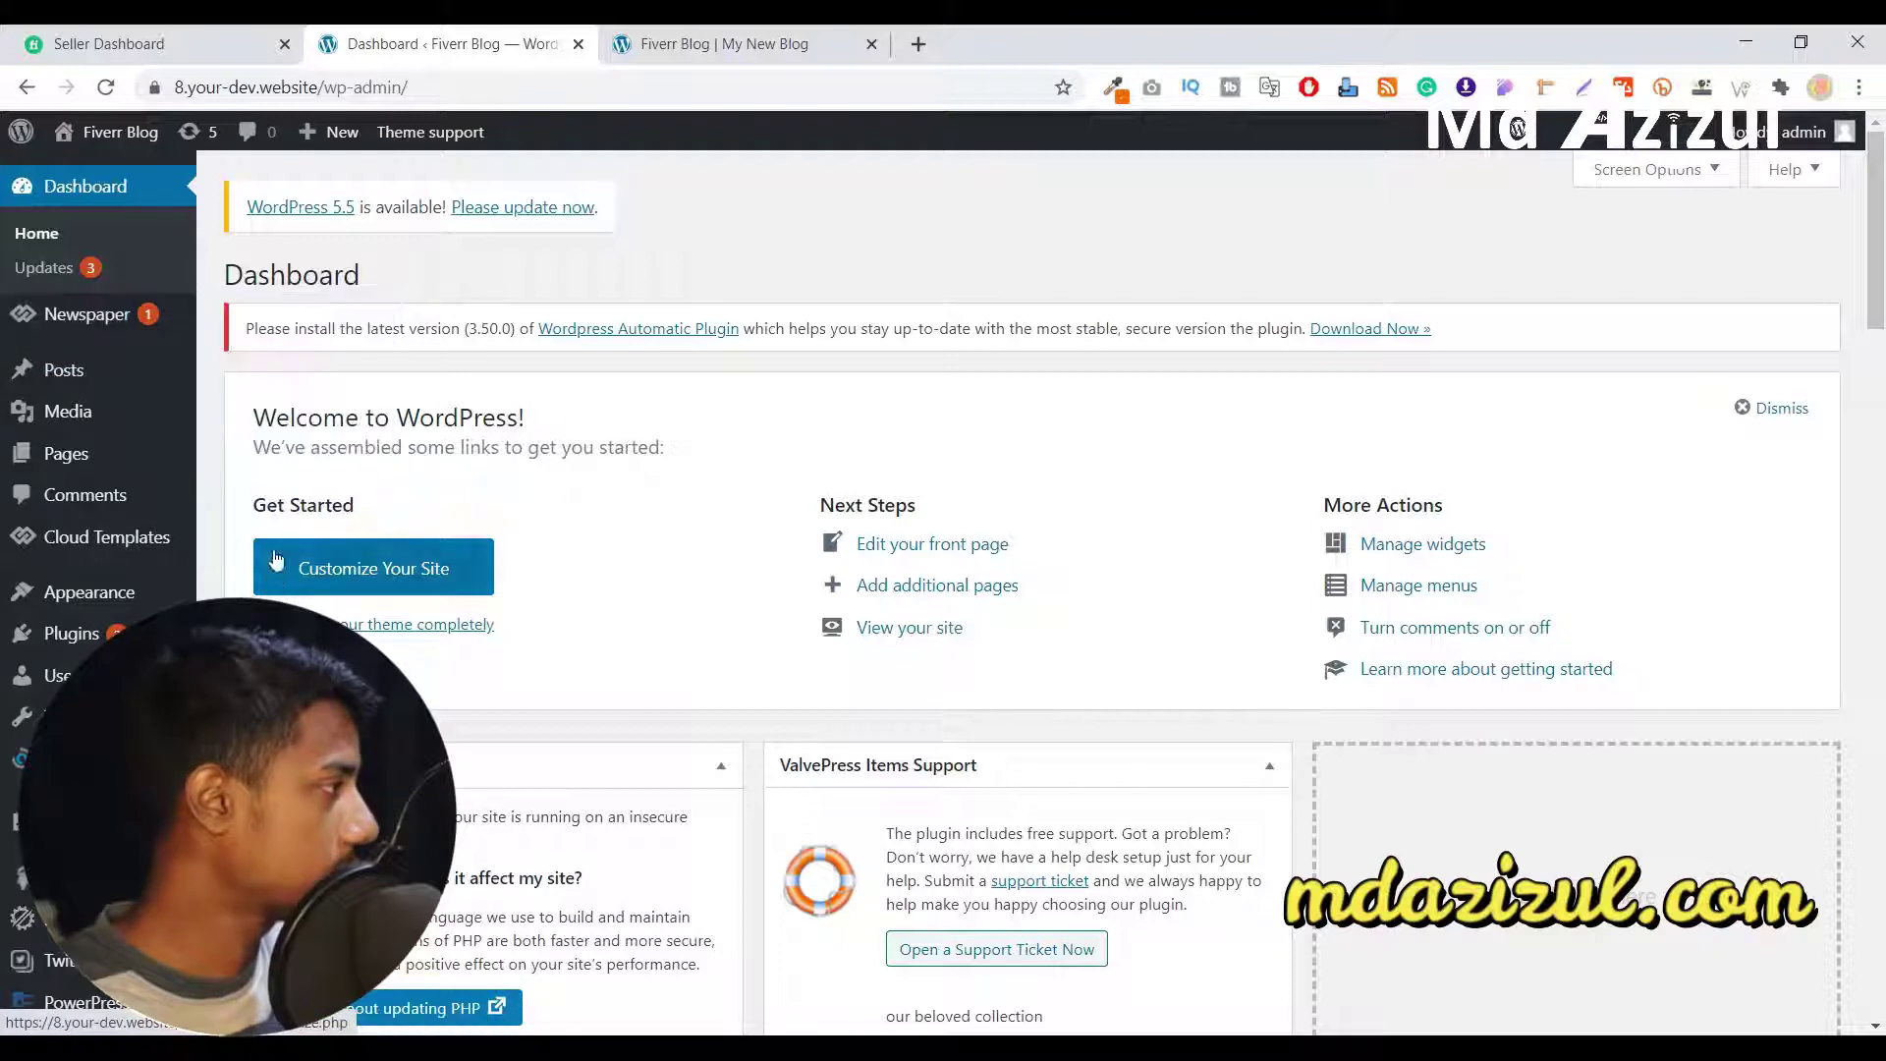
pyautogui.click(259, 521)
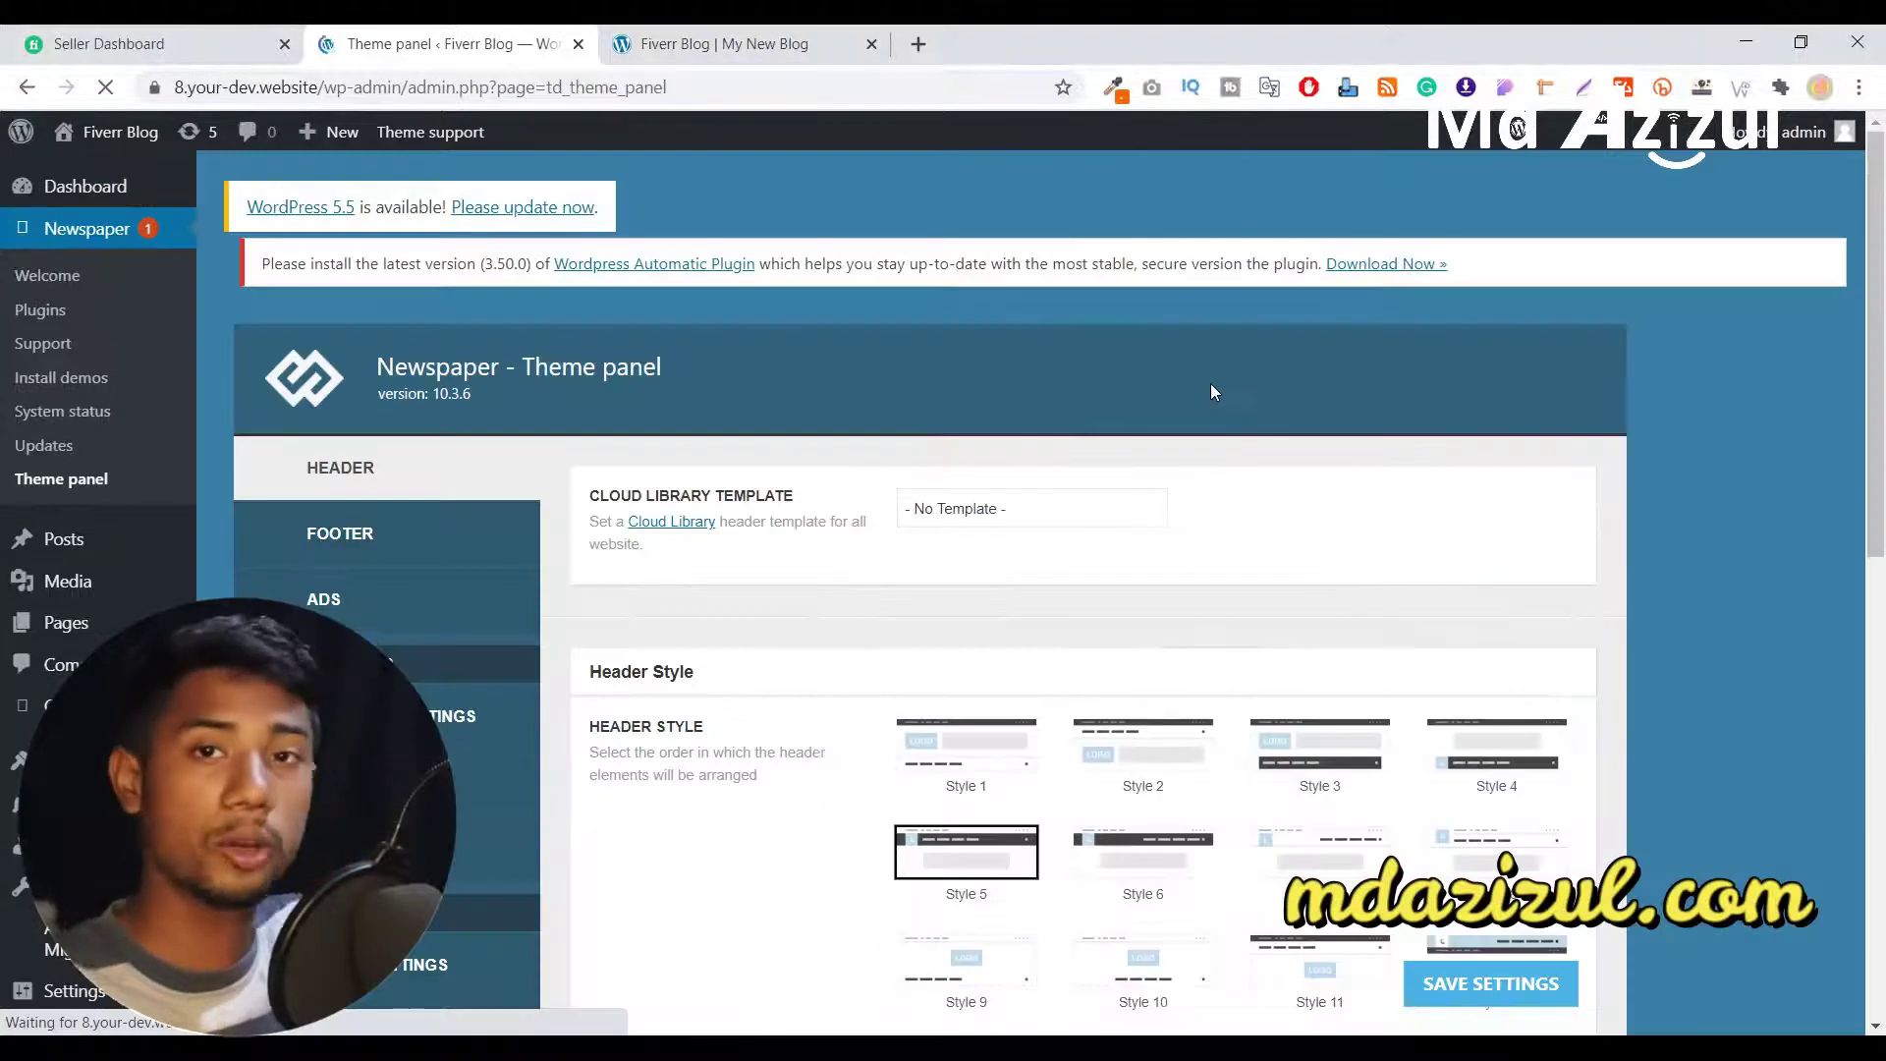
pyautogui.click(465, 516)
pyautogui.scroll(-3, 1083, 403)
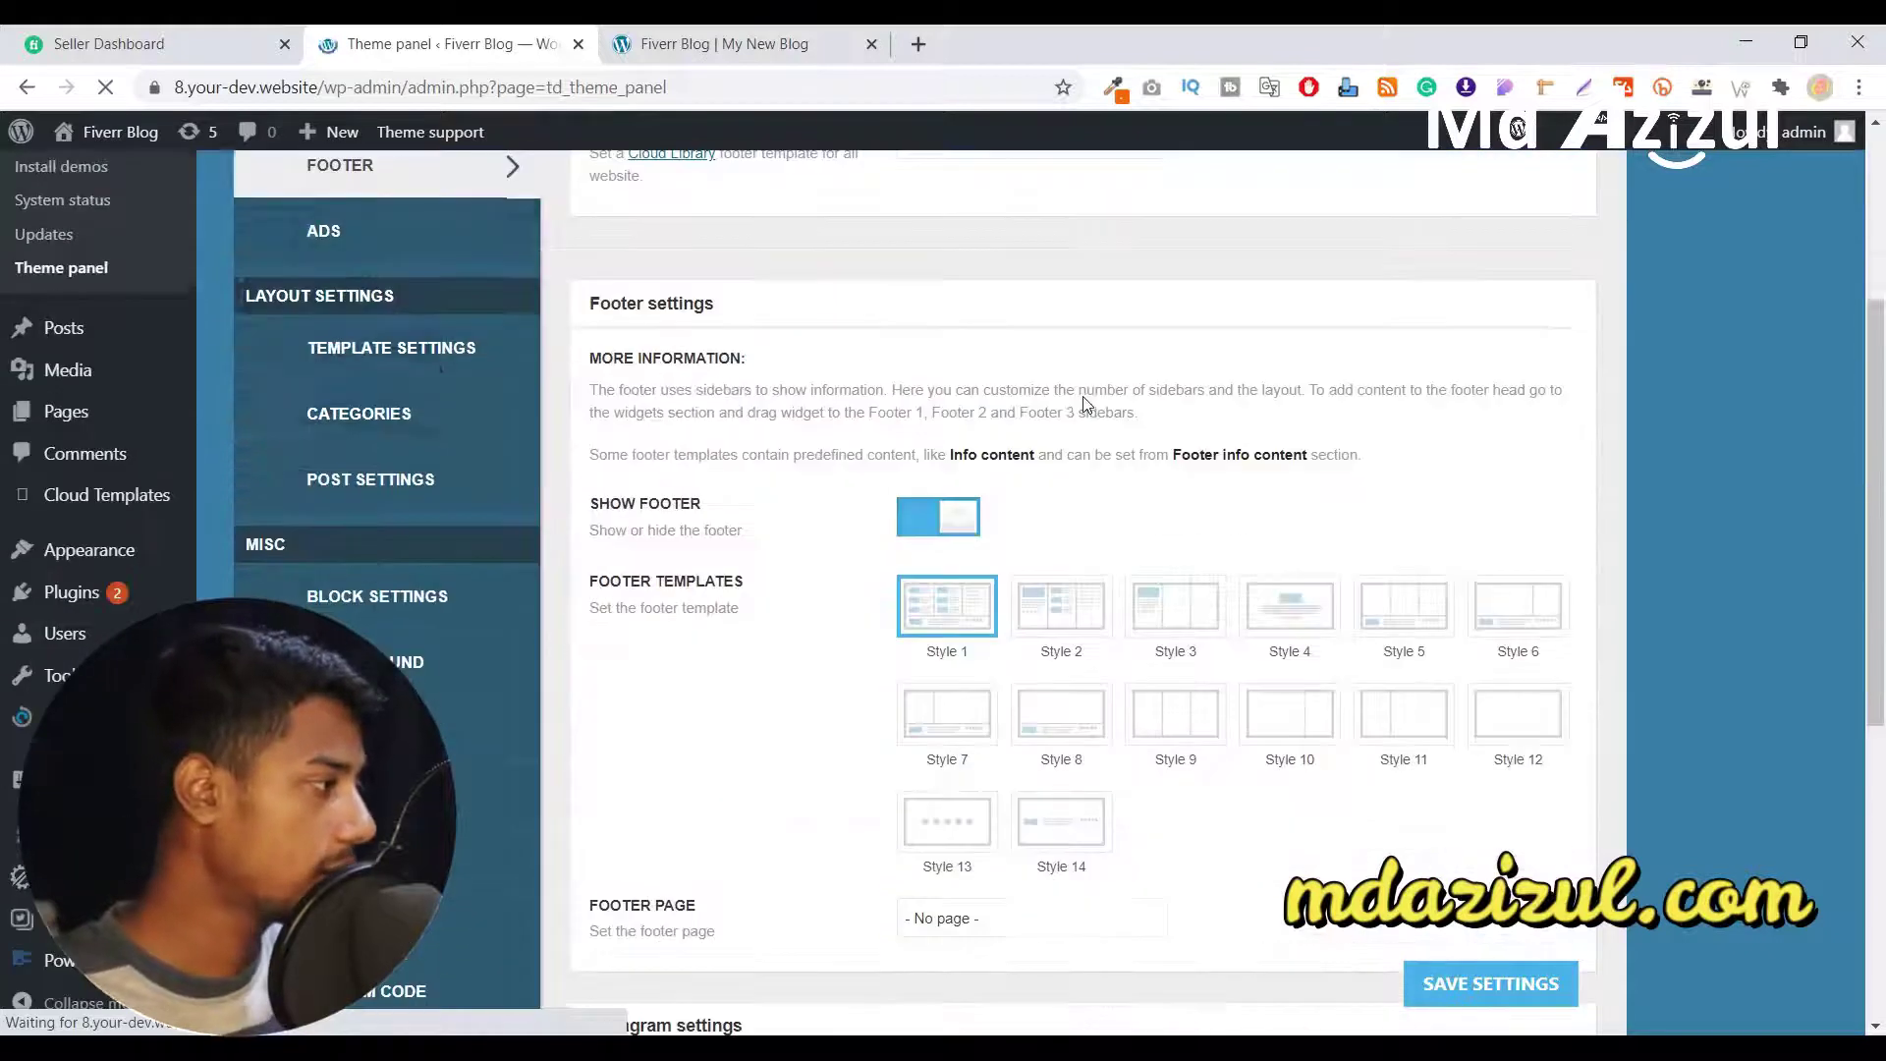
pyautogui.scroll(-2, 931, 491)
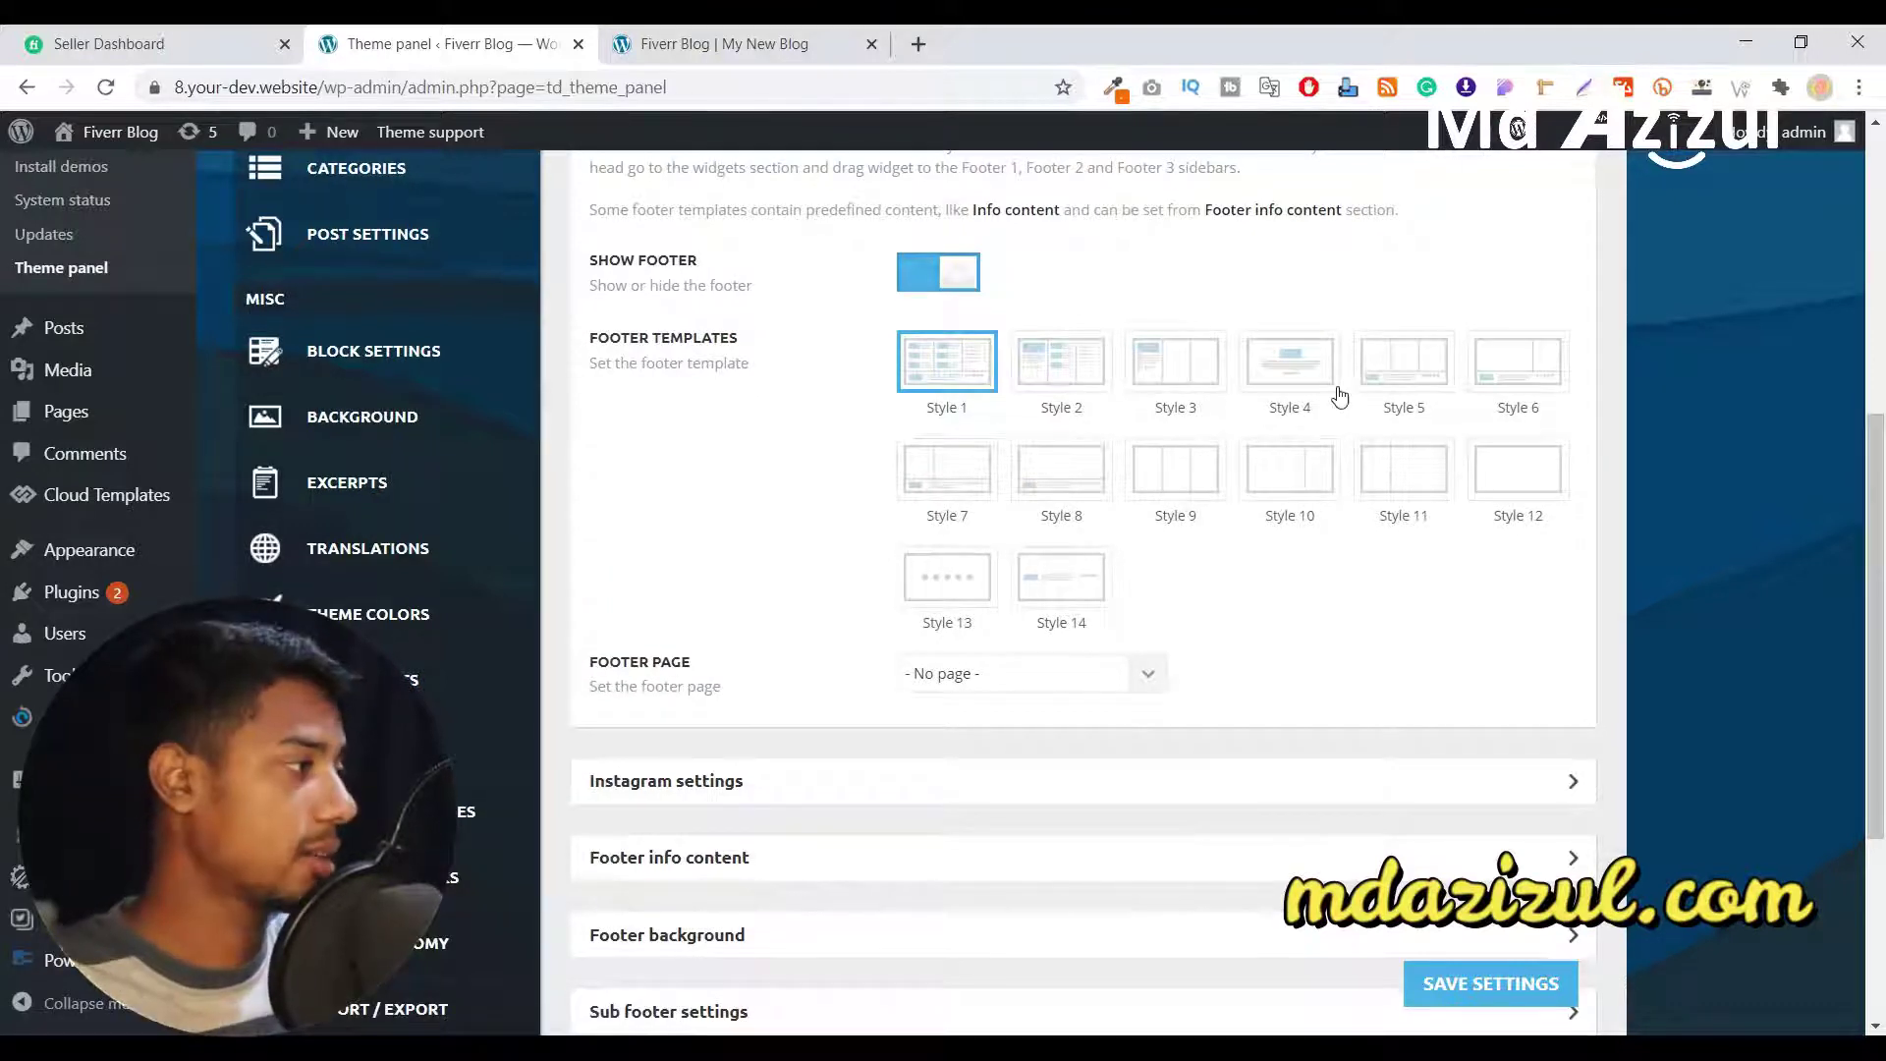
# - Save Style 5 as the footer template, then reload the live site to see the three-column footer
pyautogui.click(1411, 378)
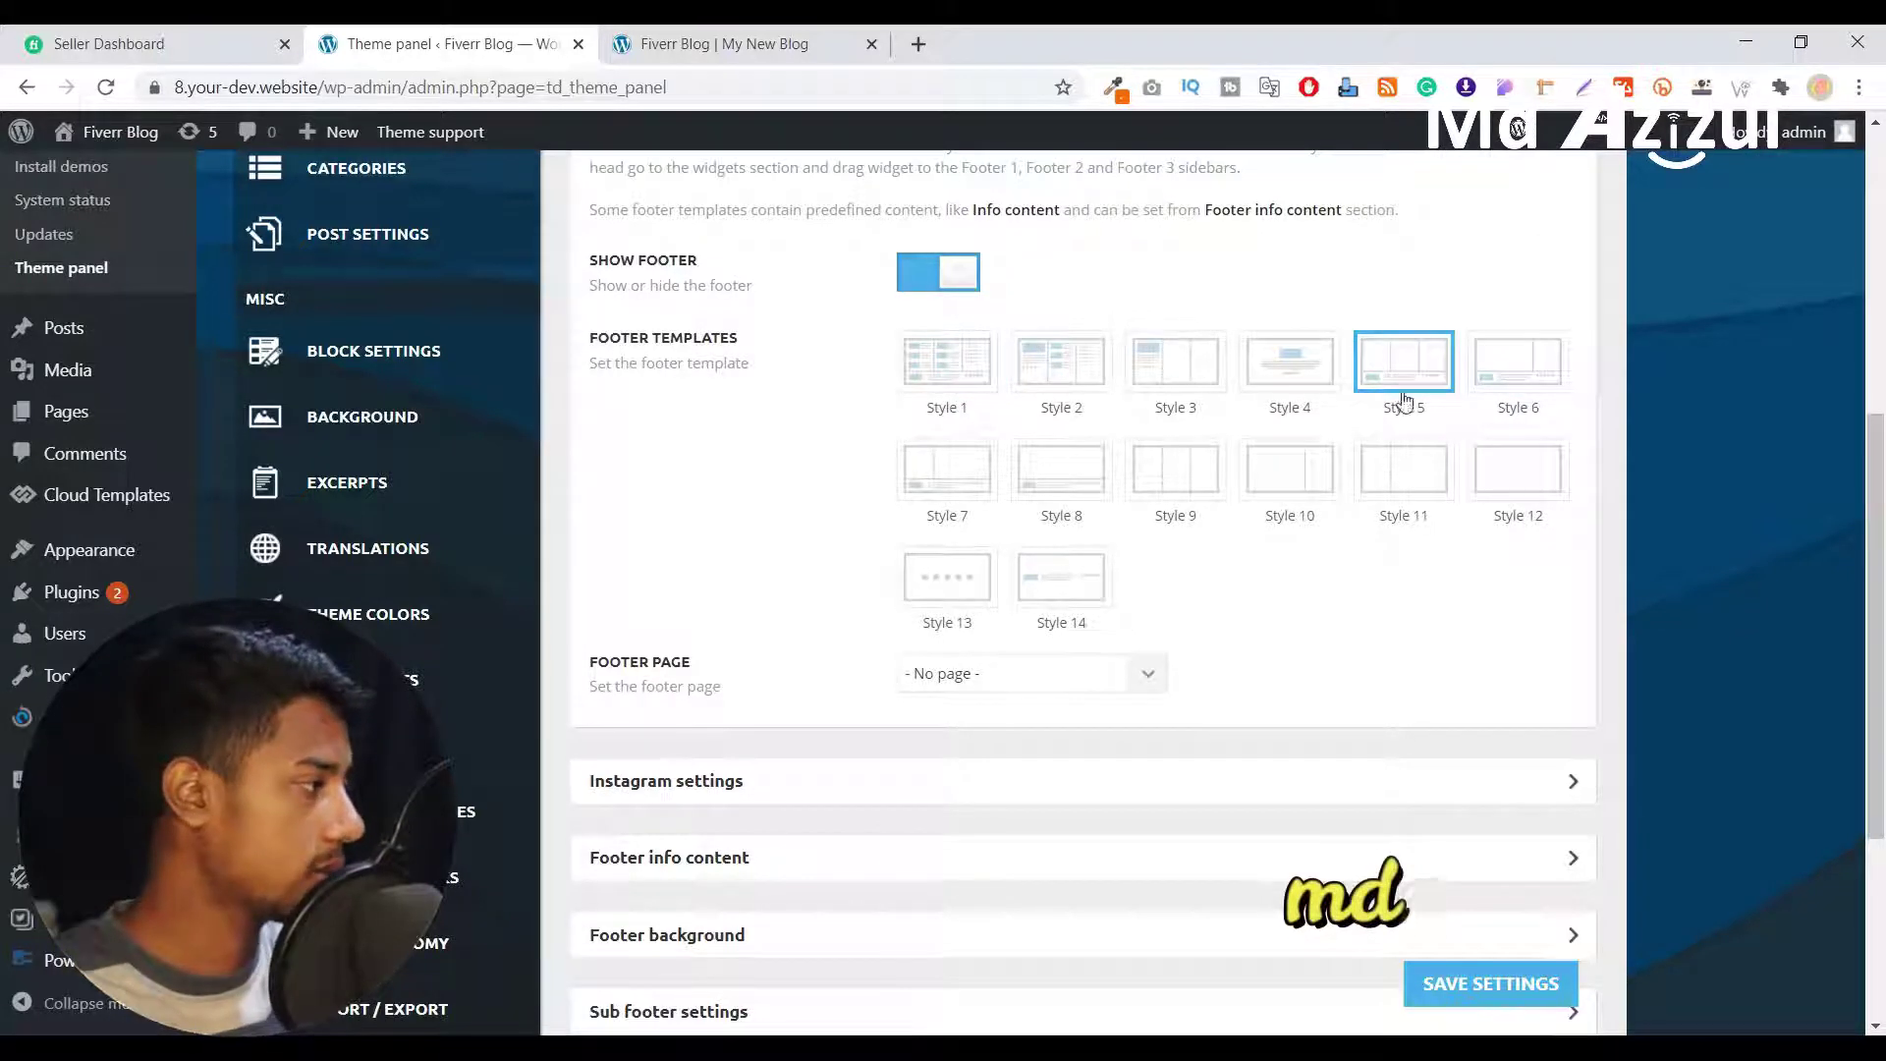
pyautogui.click(1549, 982)
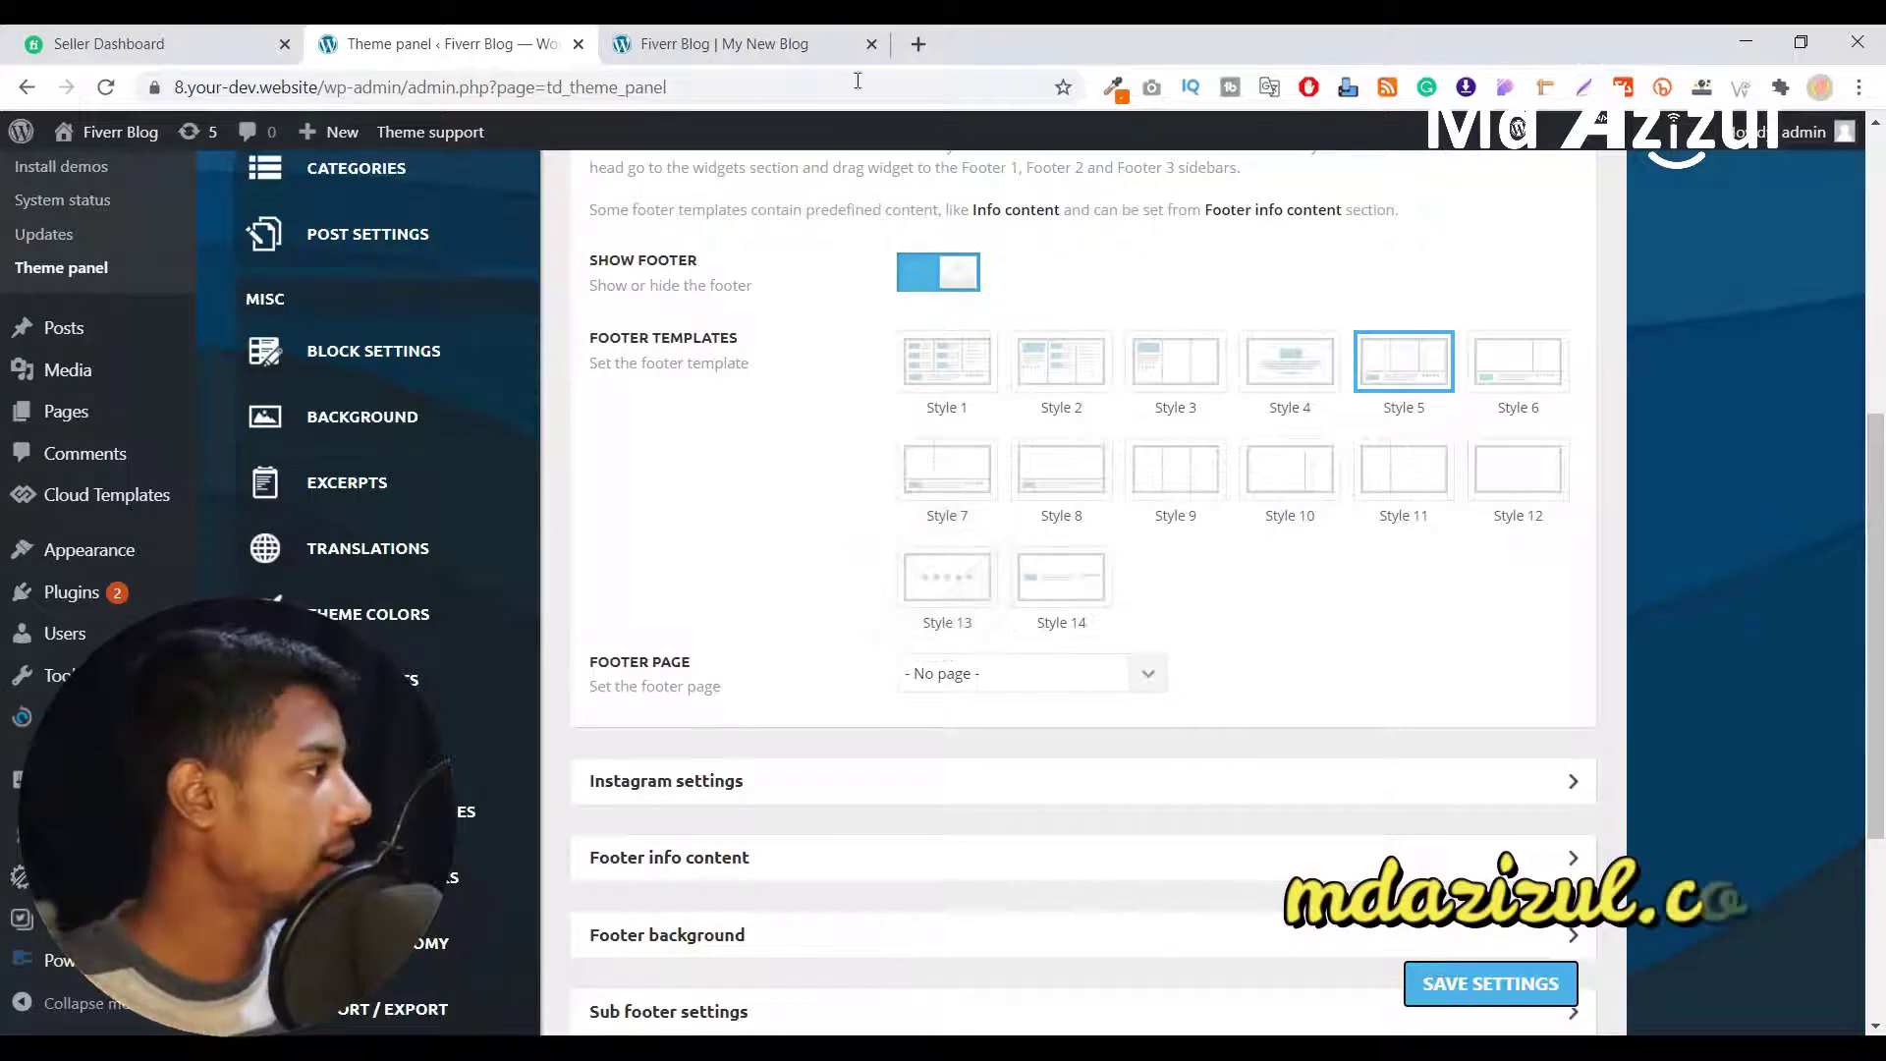
pyautogui.click(752, 44)
pyautogui.click(108, 90)
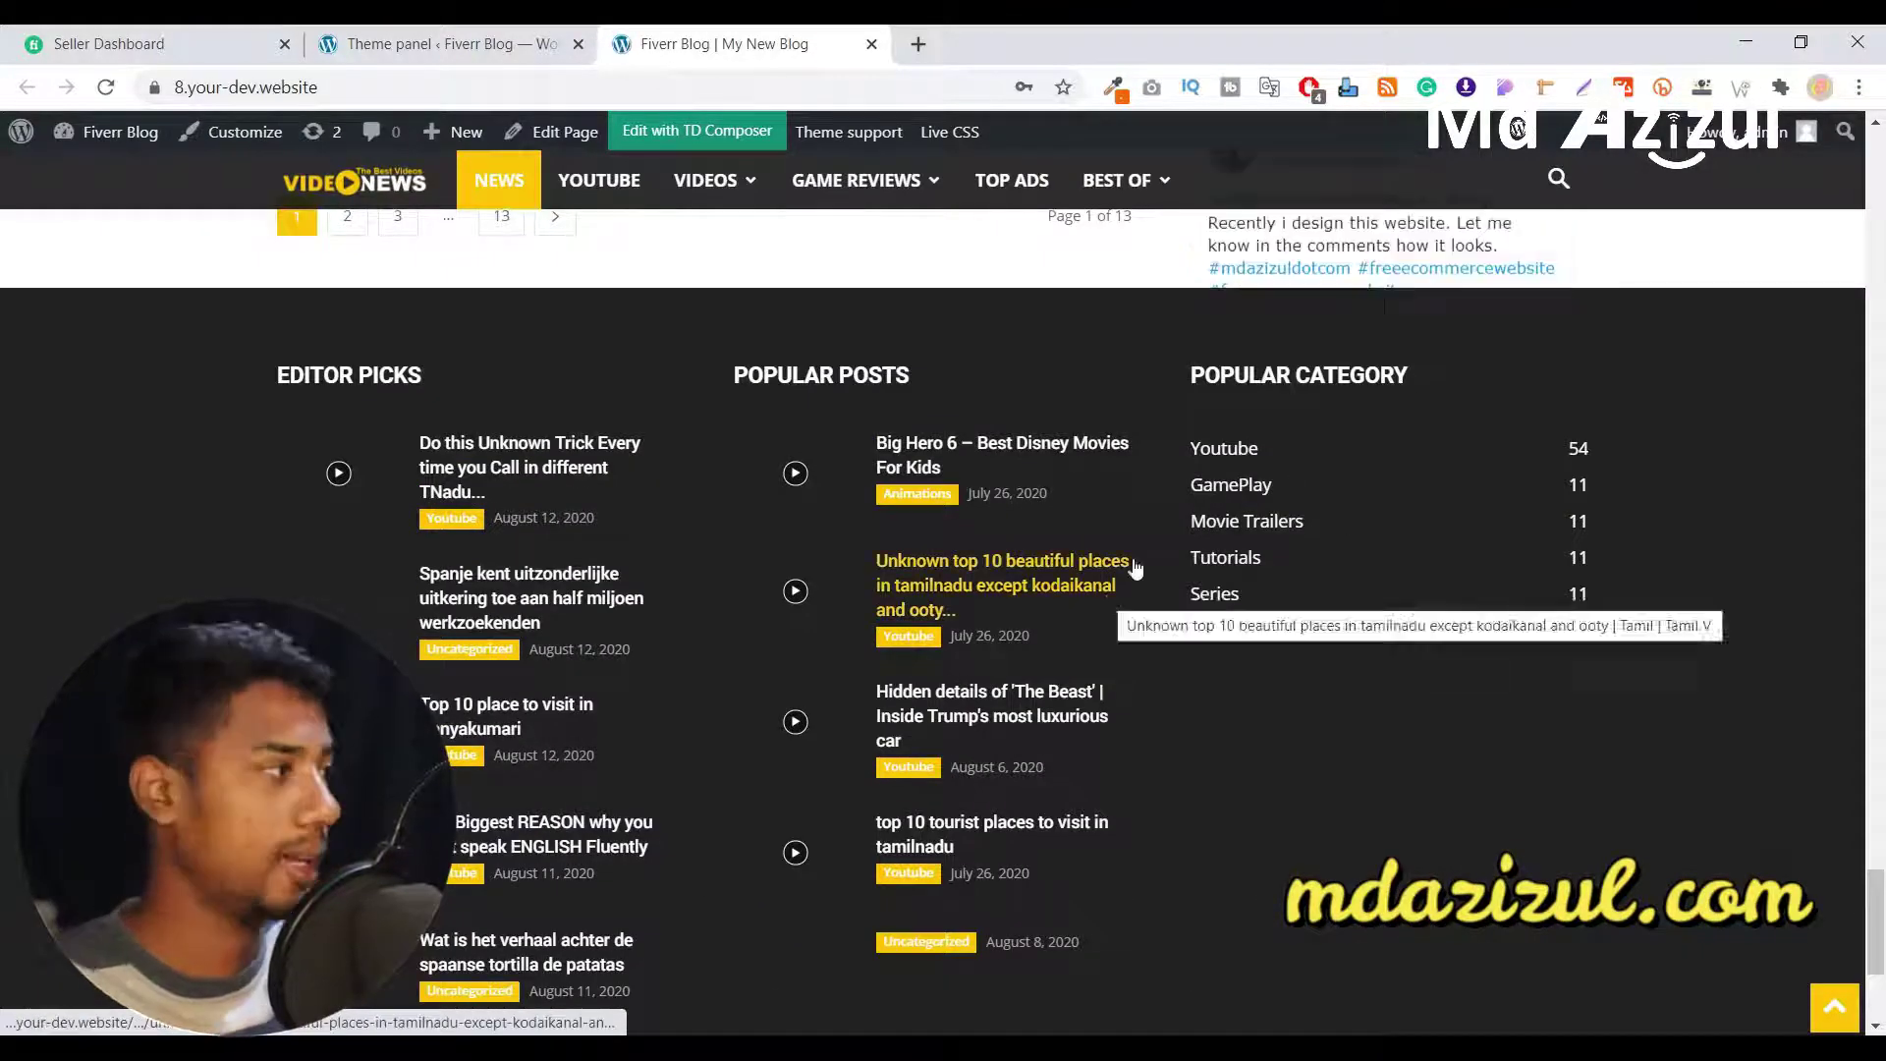
# - Open Customize from the admin bar in a new browser tab and switch to it
pyautogui.rightClick(260, 140)
pyautogui.click(360, 151)
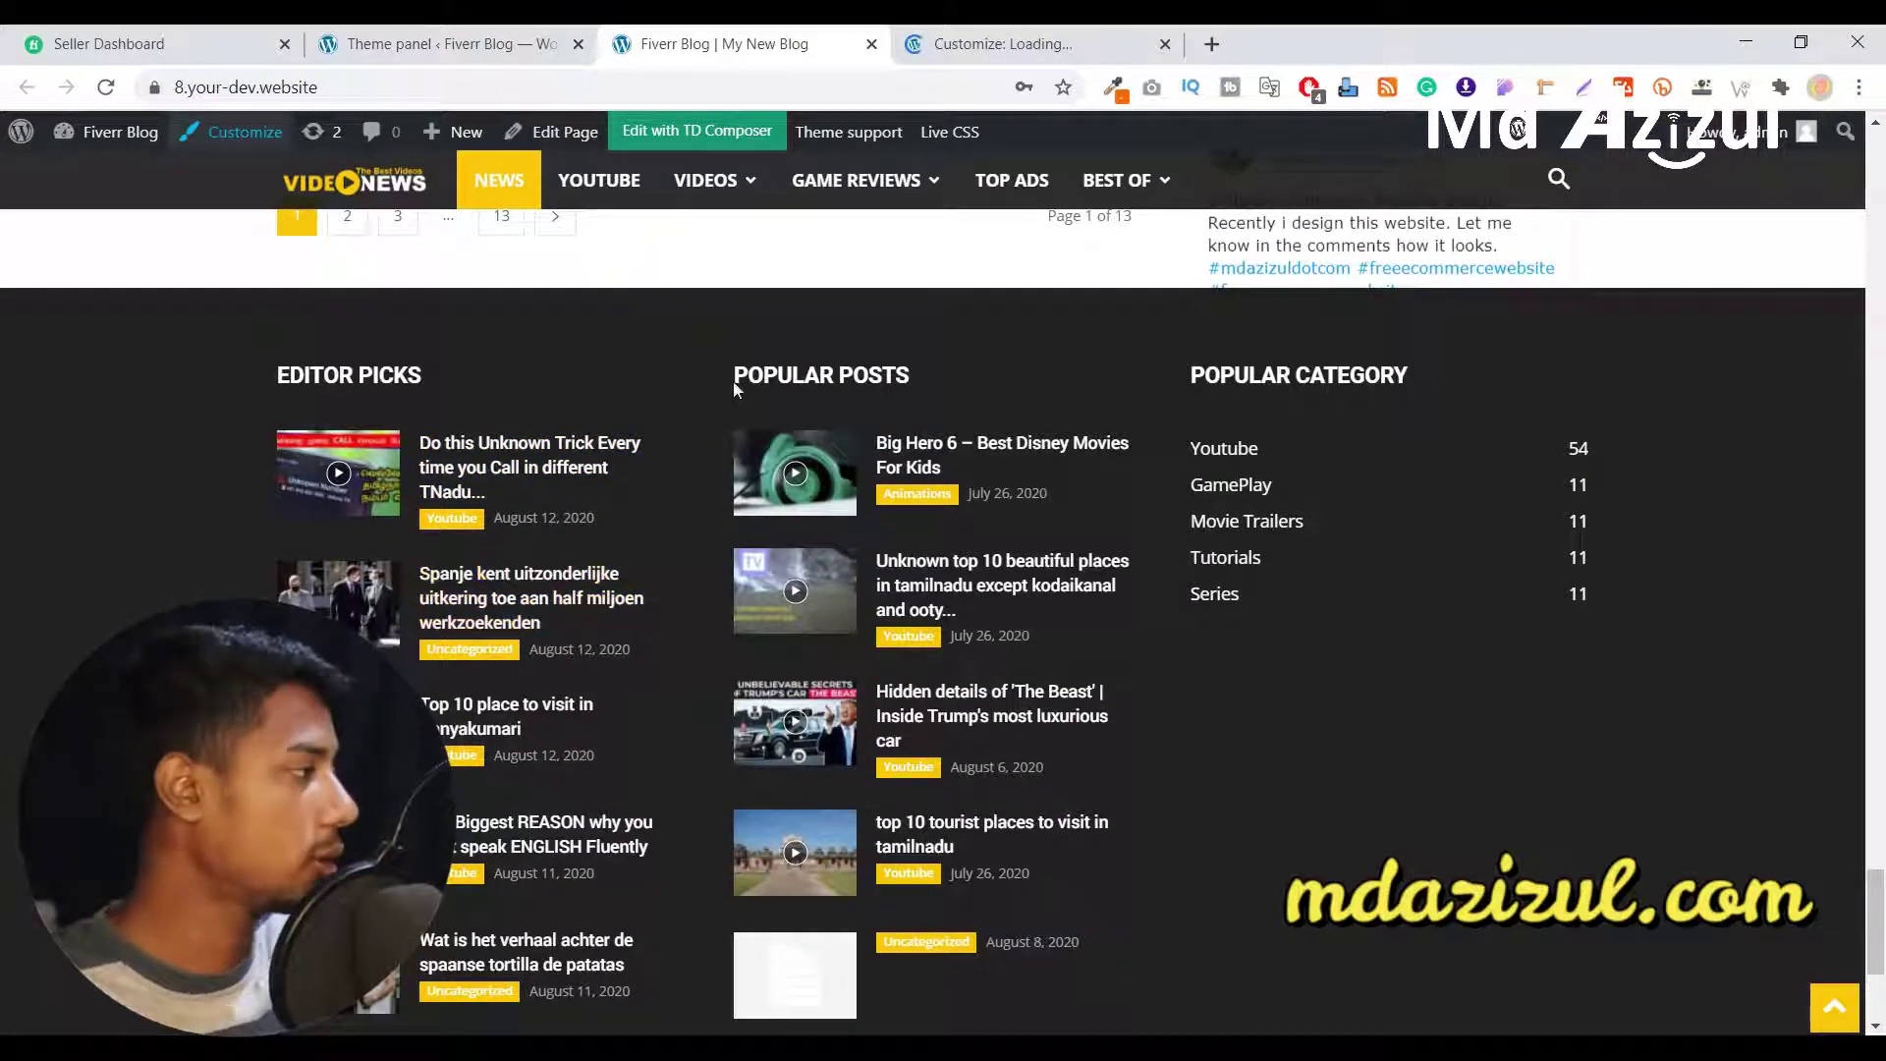
pyautogui.scroll(-1, 475, 447)
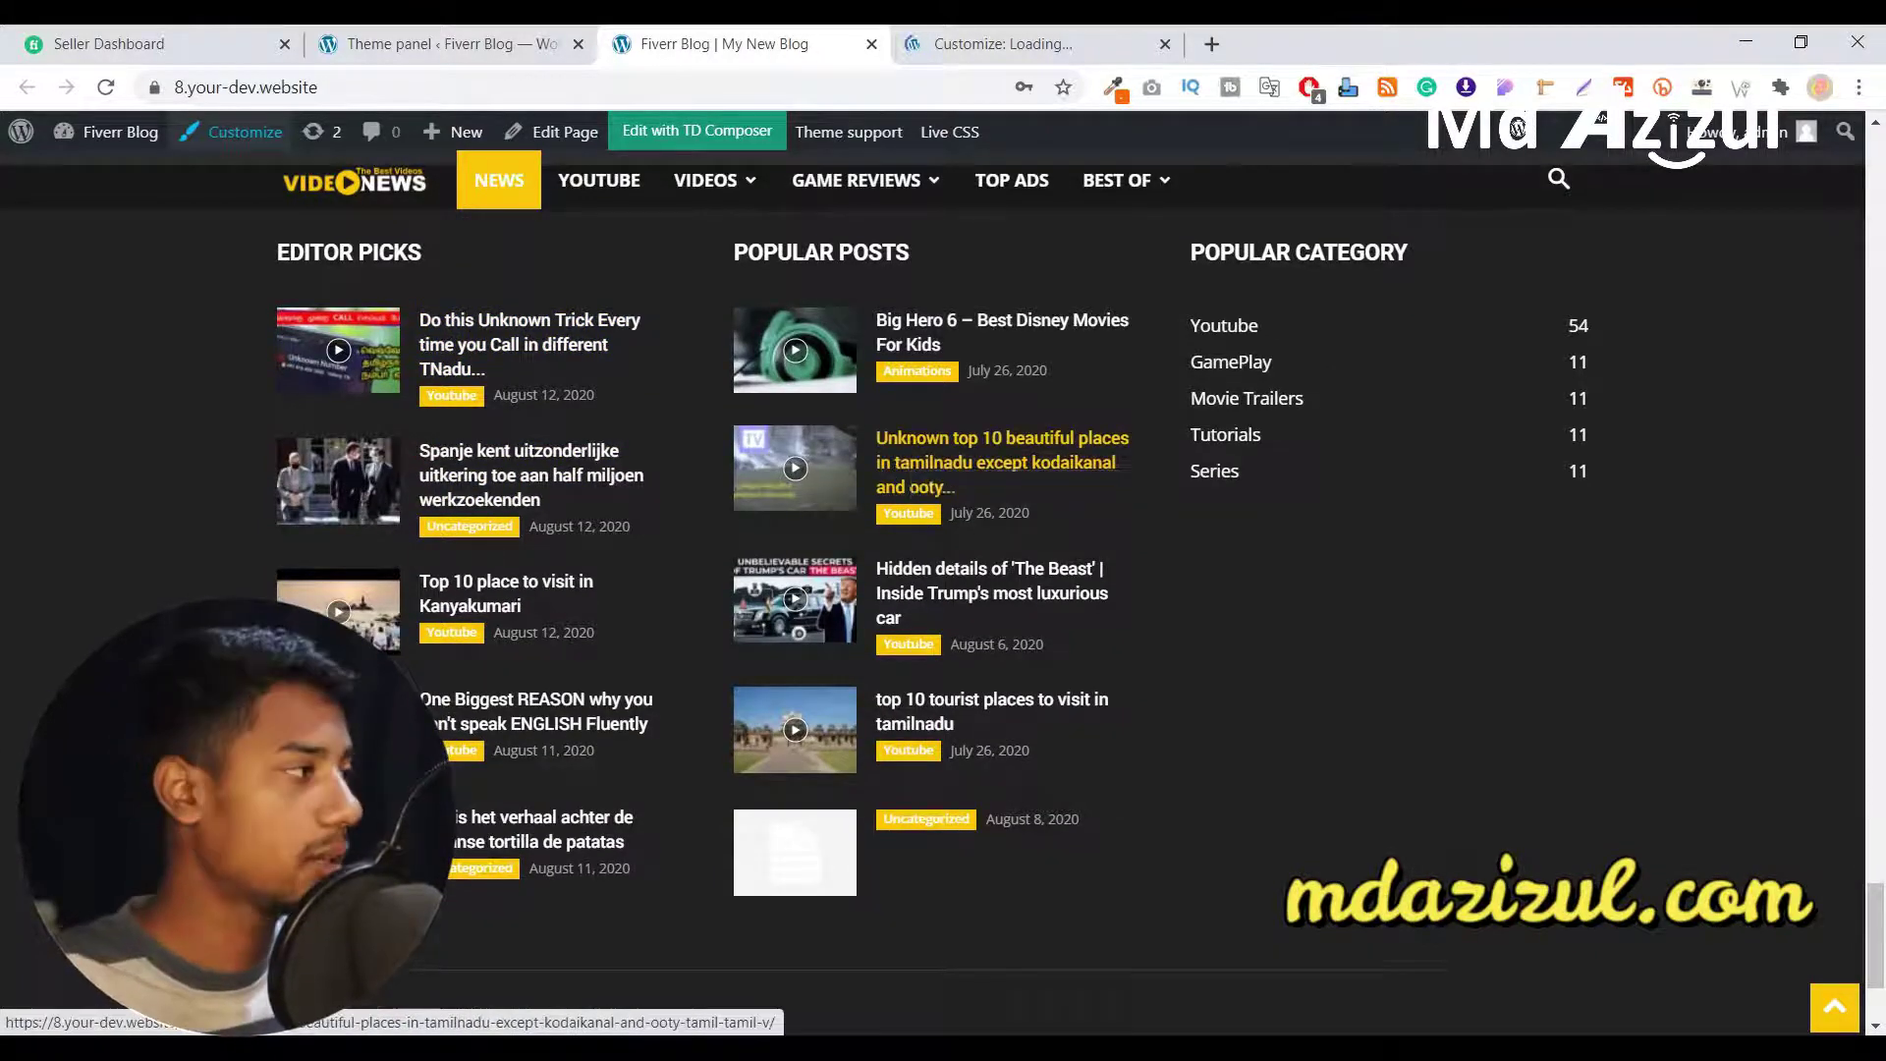
pyautogui.click(1002, 44)
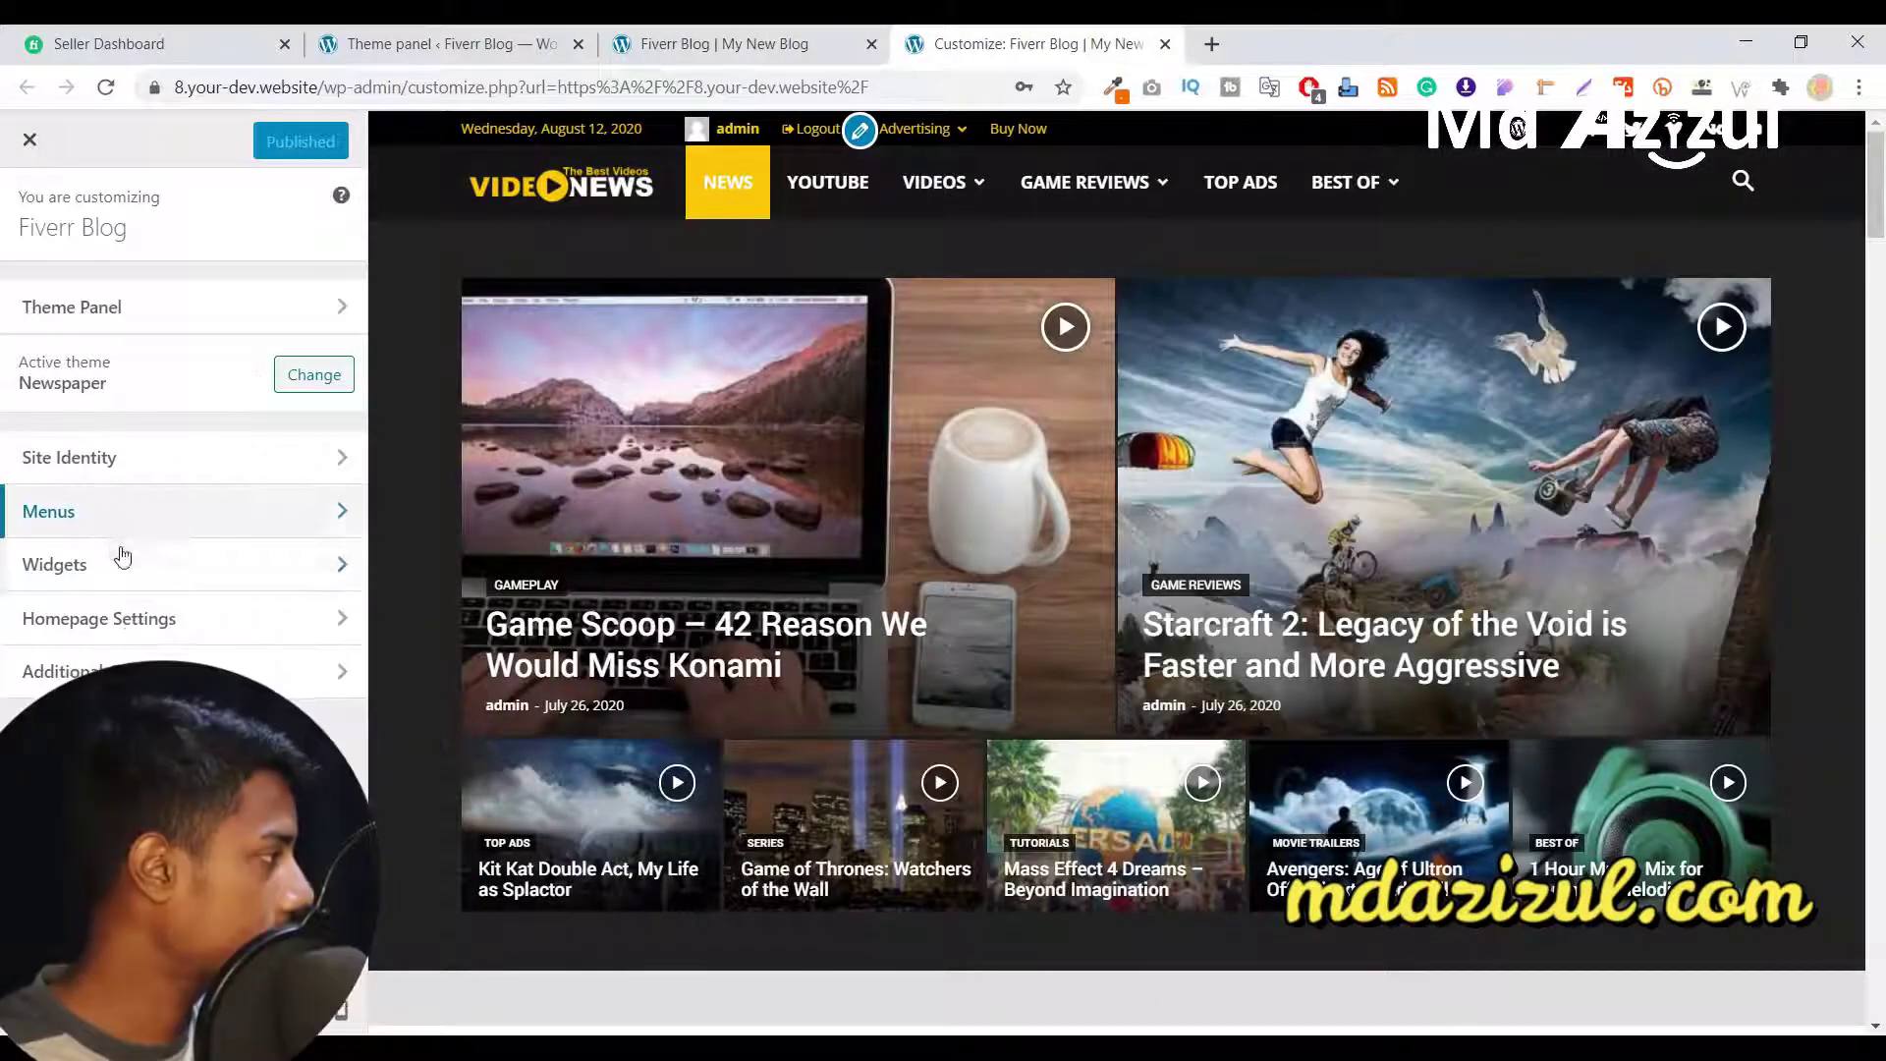
# - Change the Footer 1 [tagDiv] Block 7 (Editor Picks) post limit from 5 to 3
pyautogui.click(132, 581)
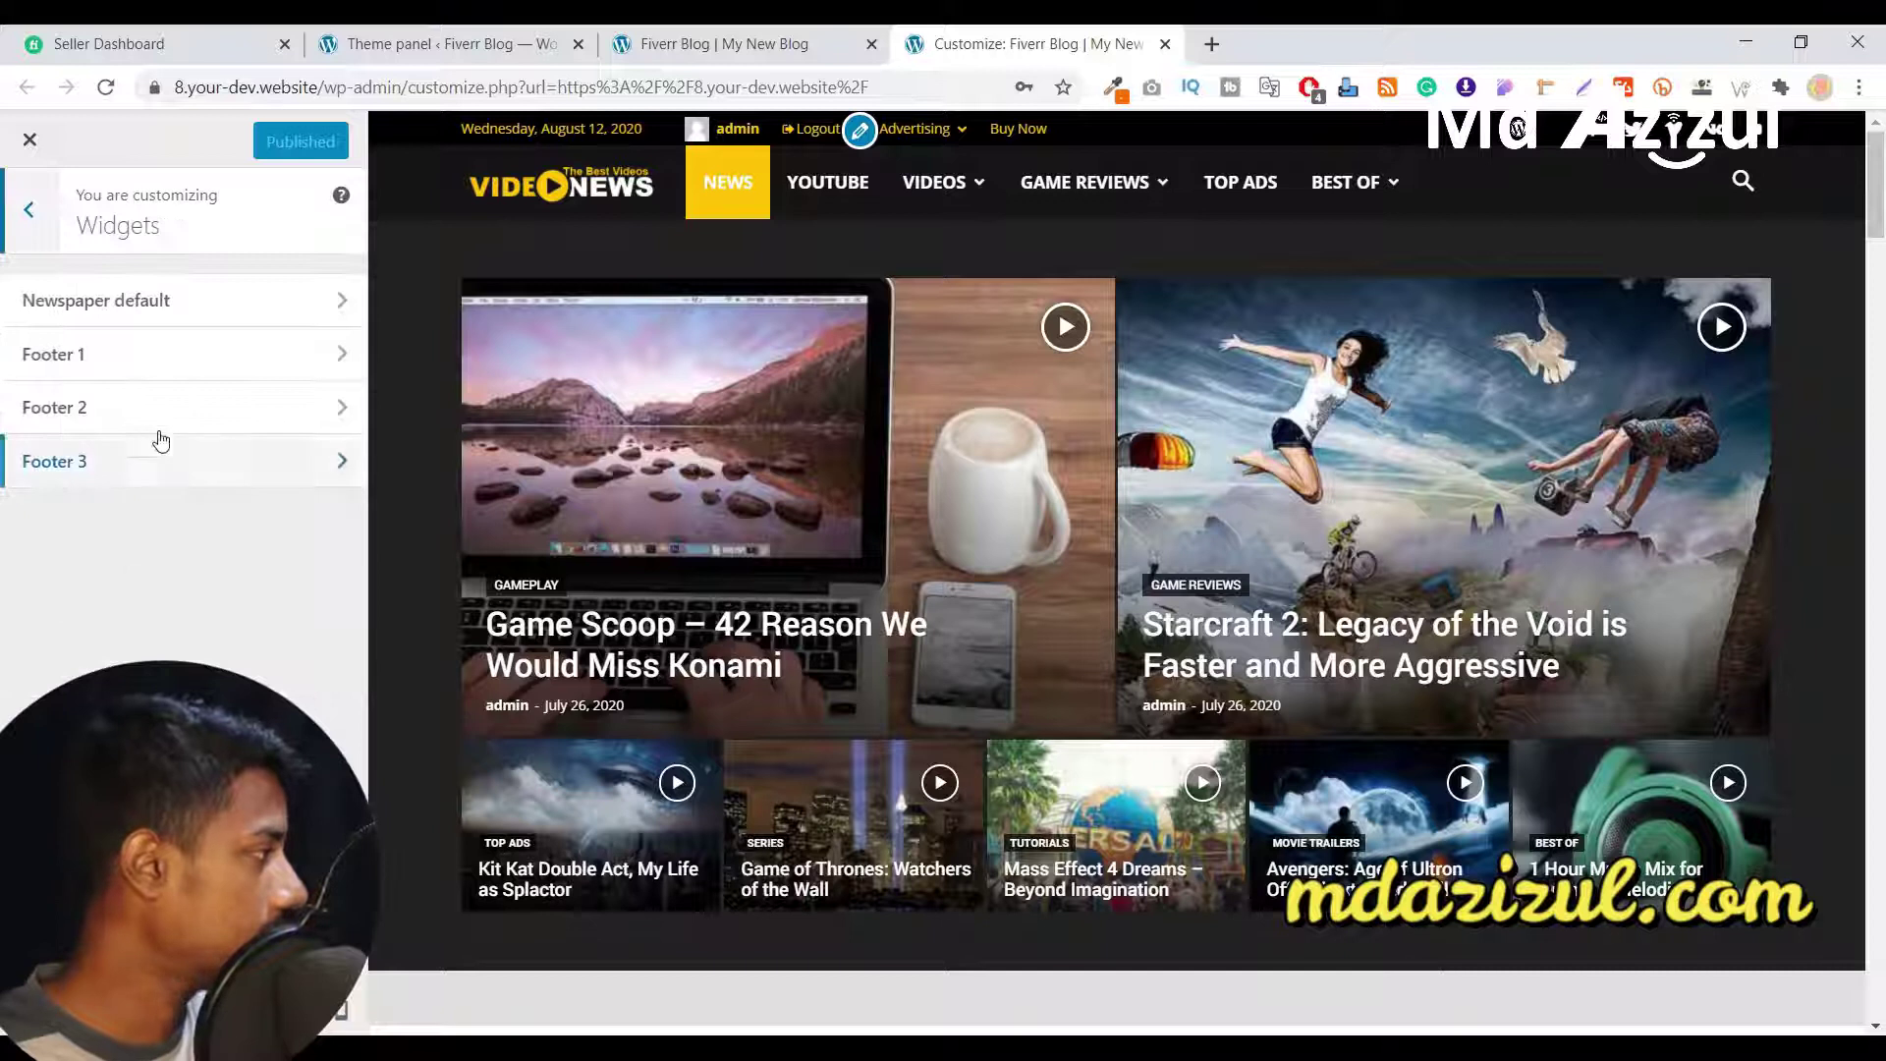
pyautogui.click(116, 363)
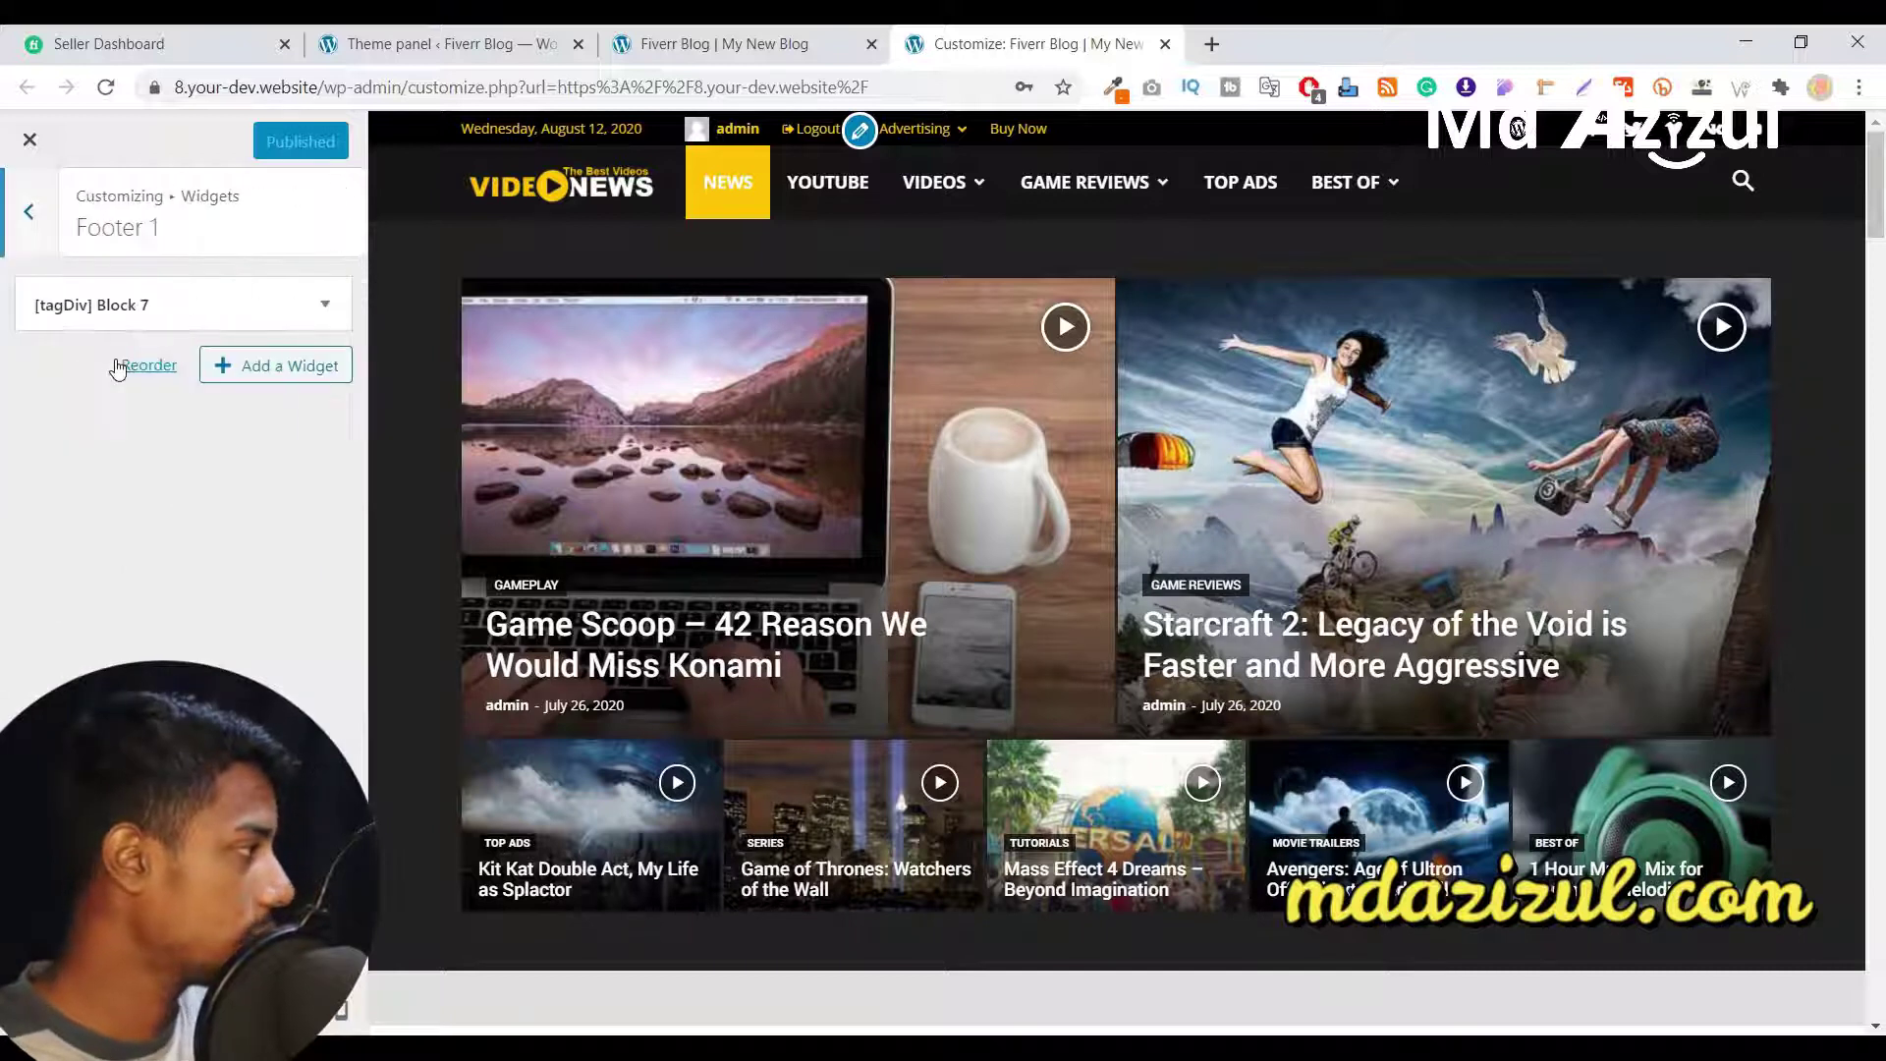
pyautogui.click(323, 307)
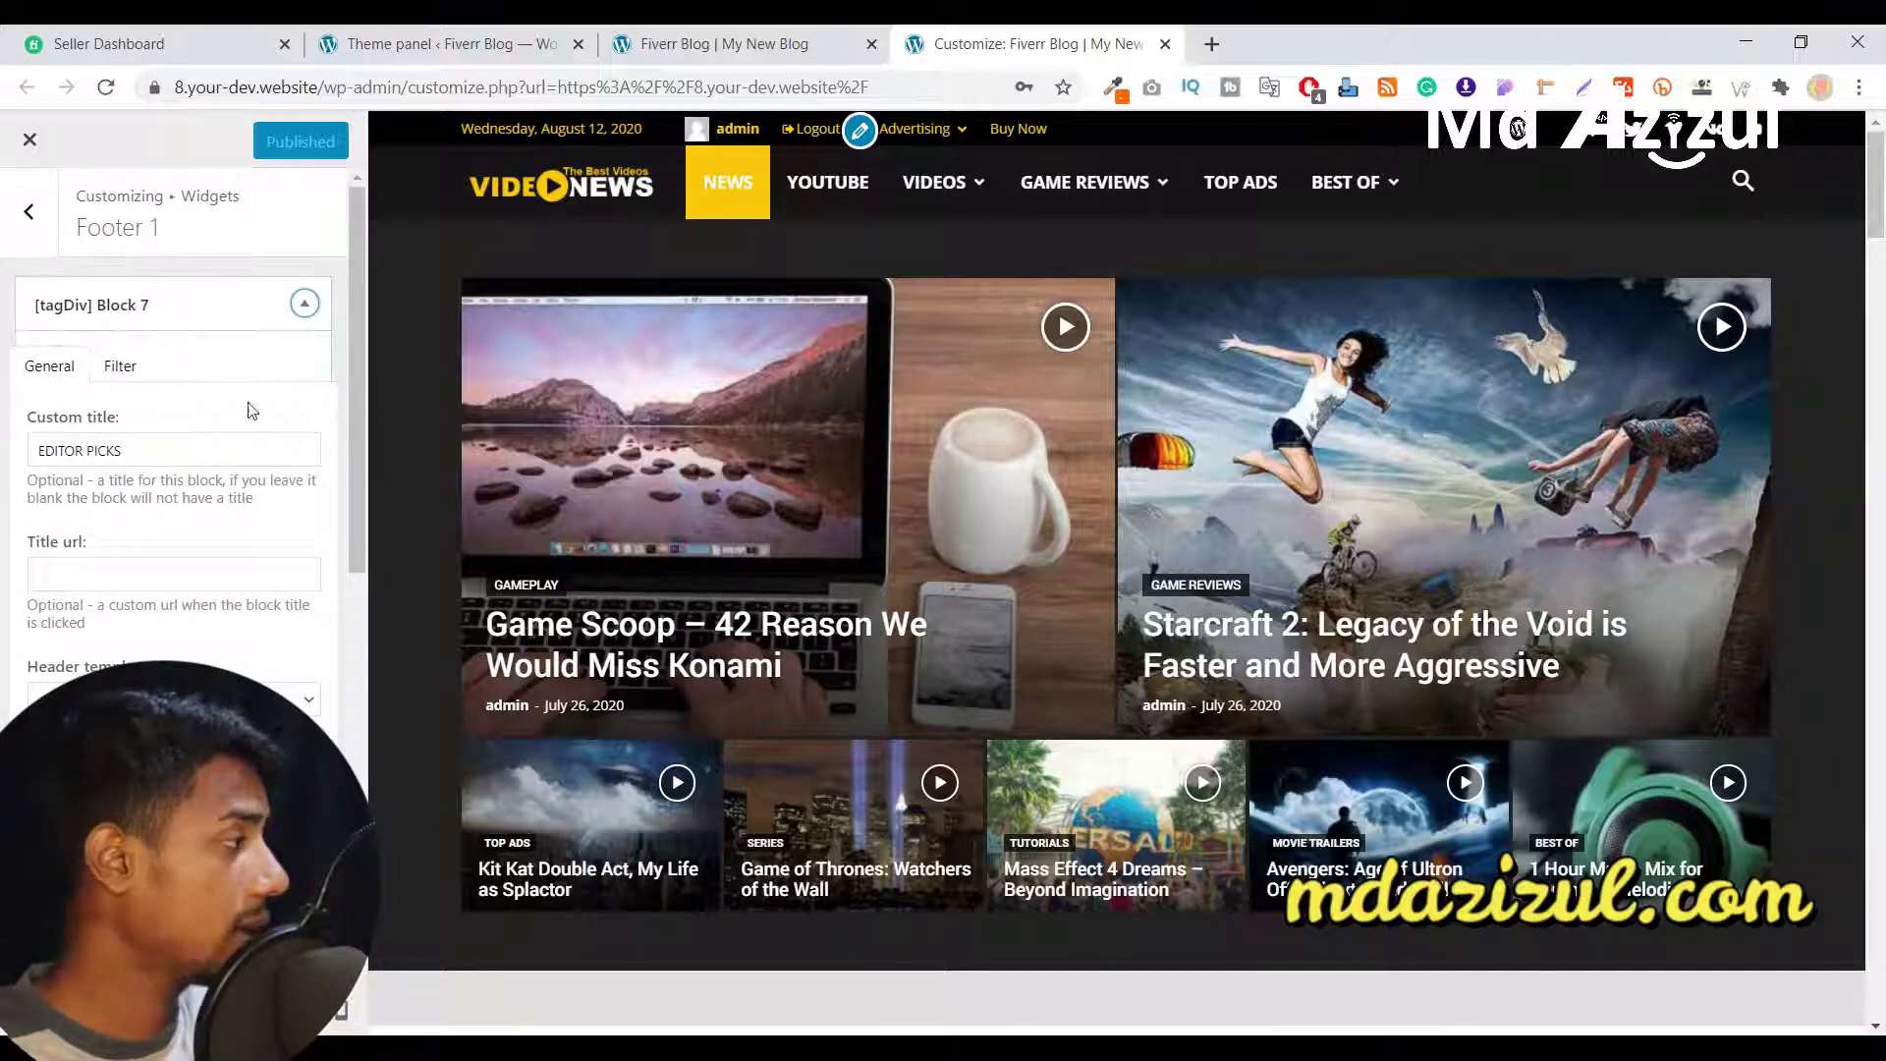
pyautogui.scroll(-10, 184, 436)
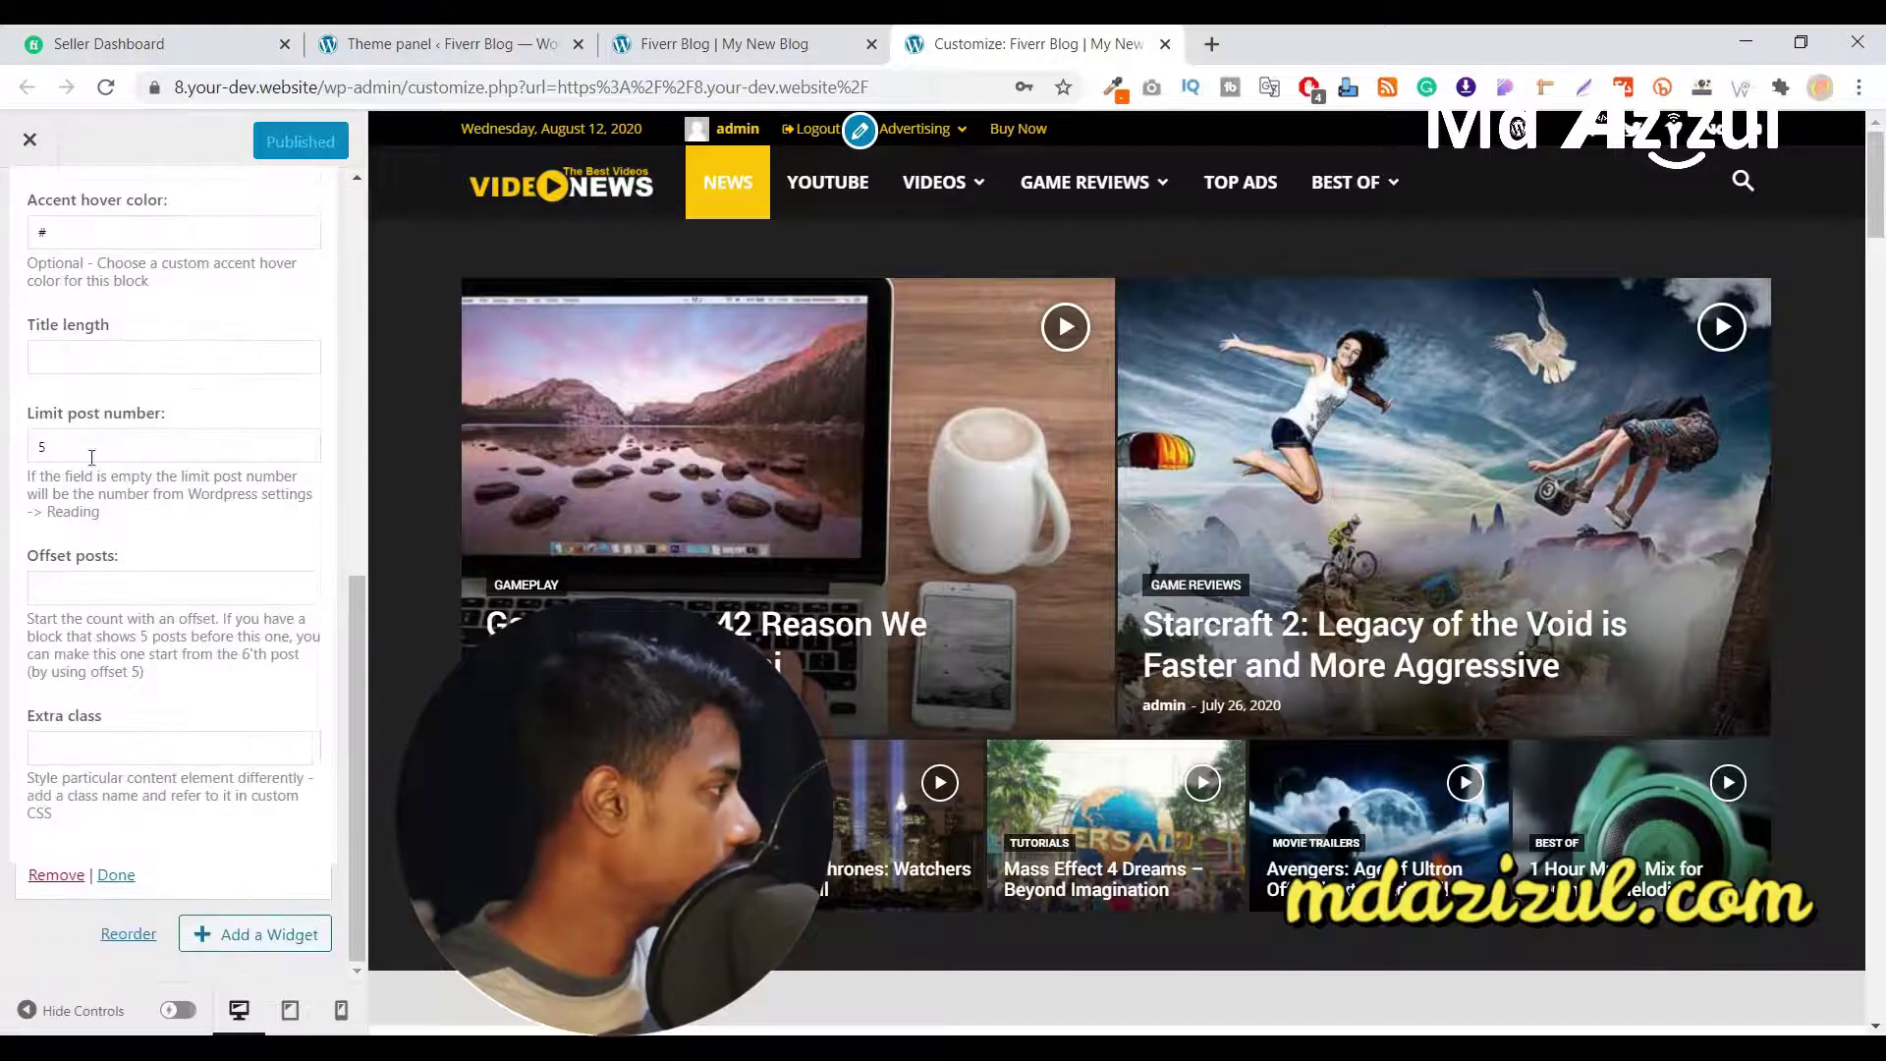
pyautogui.moveTo(77, 446); pyautogui.dragTo(5, 453)
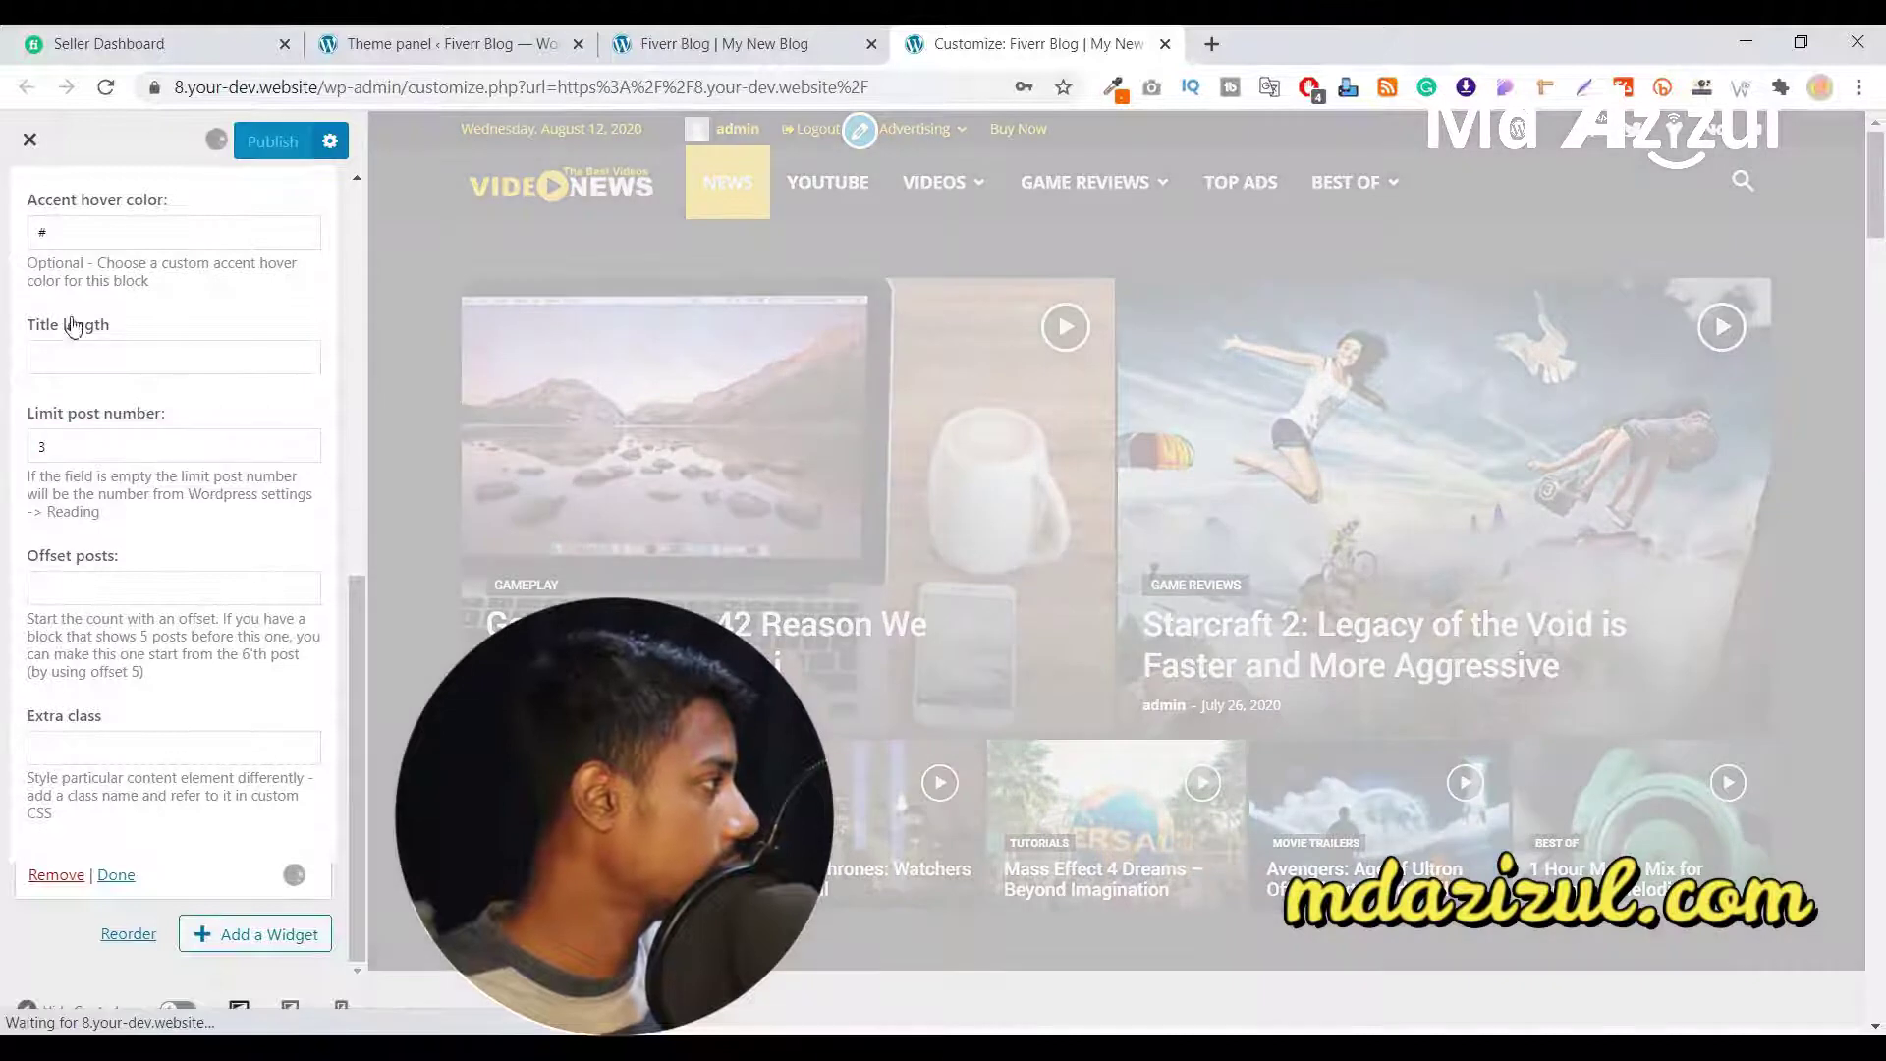
pyautogui.scroll(5, 35, 236)
pyautogui.scroll(3, 35, 235)
# - Change the Footer 2 [tagDiv] Block 7 post limit from 5 to 3
pyautogui.click(31, 216)
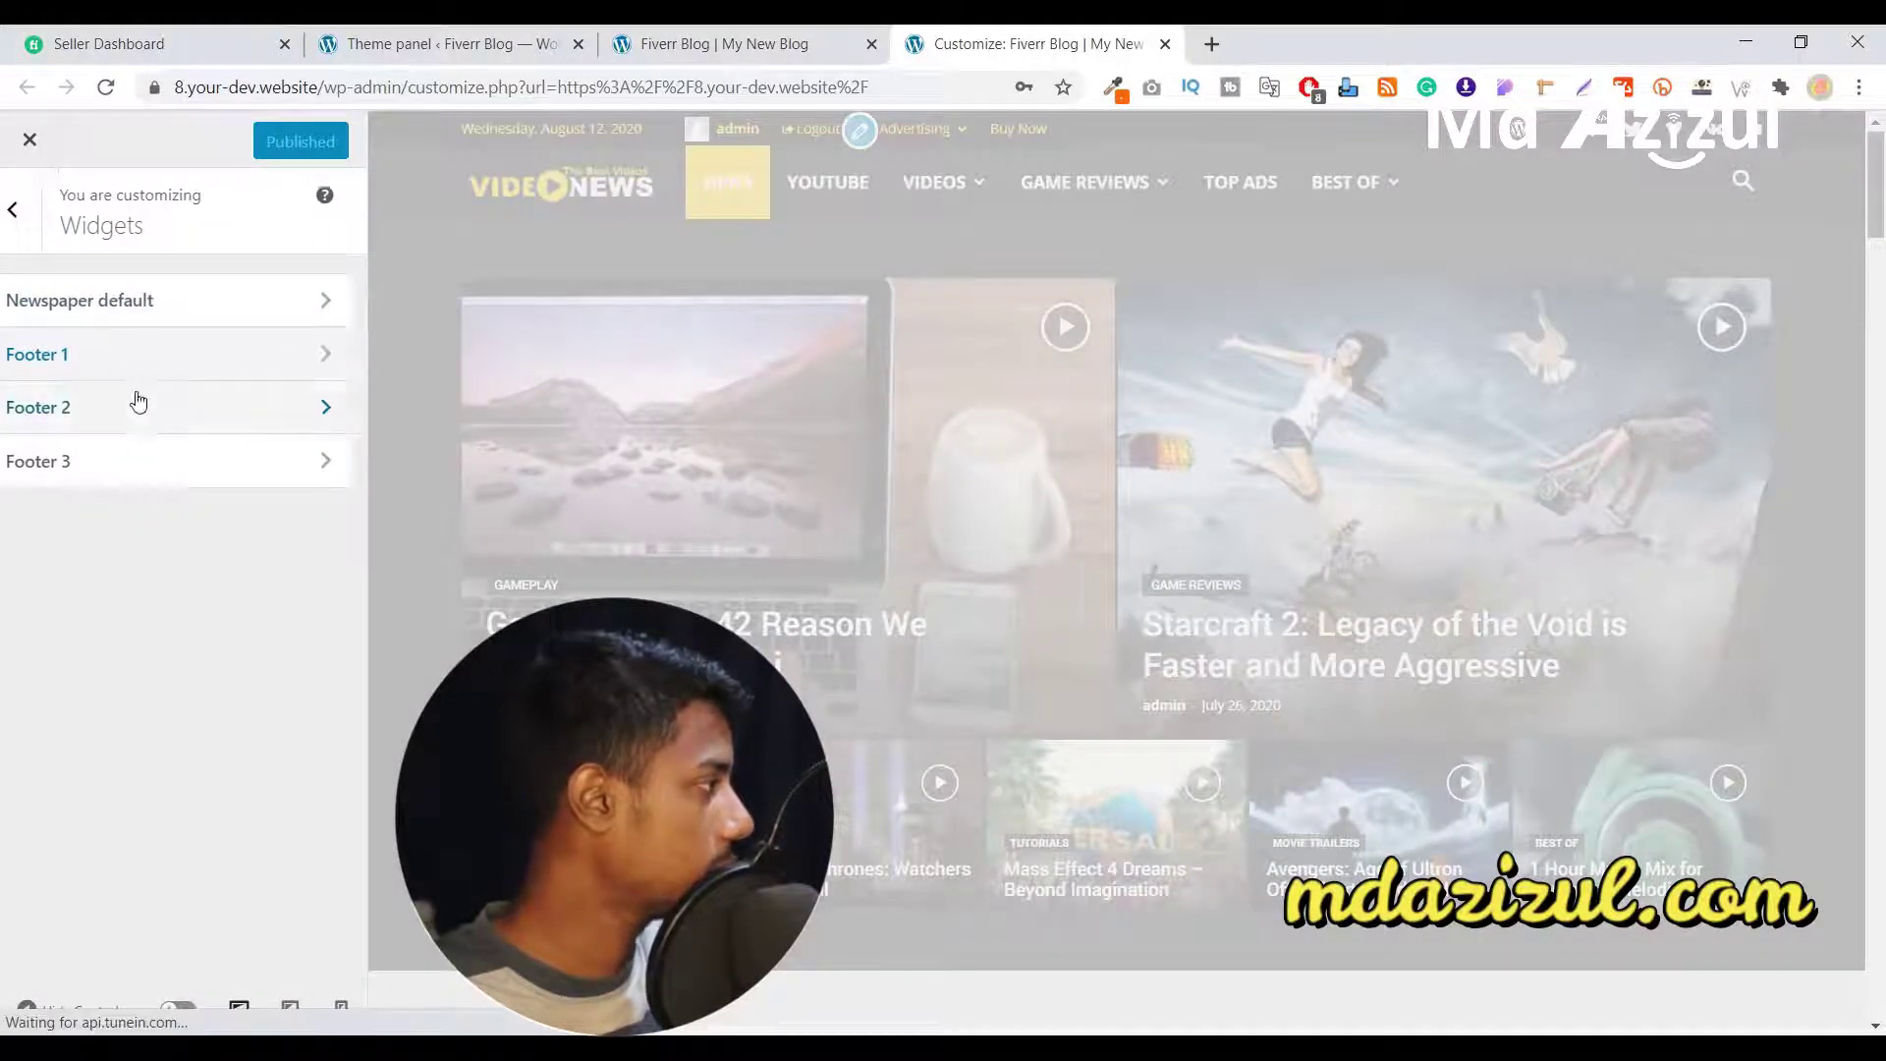
pyautogui.click(134, 406)
pyautogui.click(140, 309)
pyautogui.scroll(-2, 159, 400)
pyautogui.scroll(-5, 161, 400)
pyautogui.doubleClick(88, 520)
pyautogui.write('3')
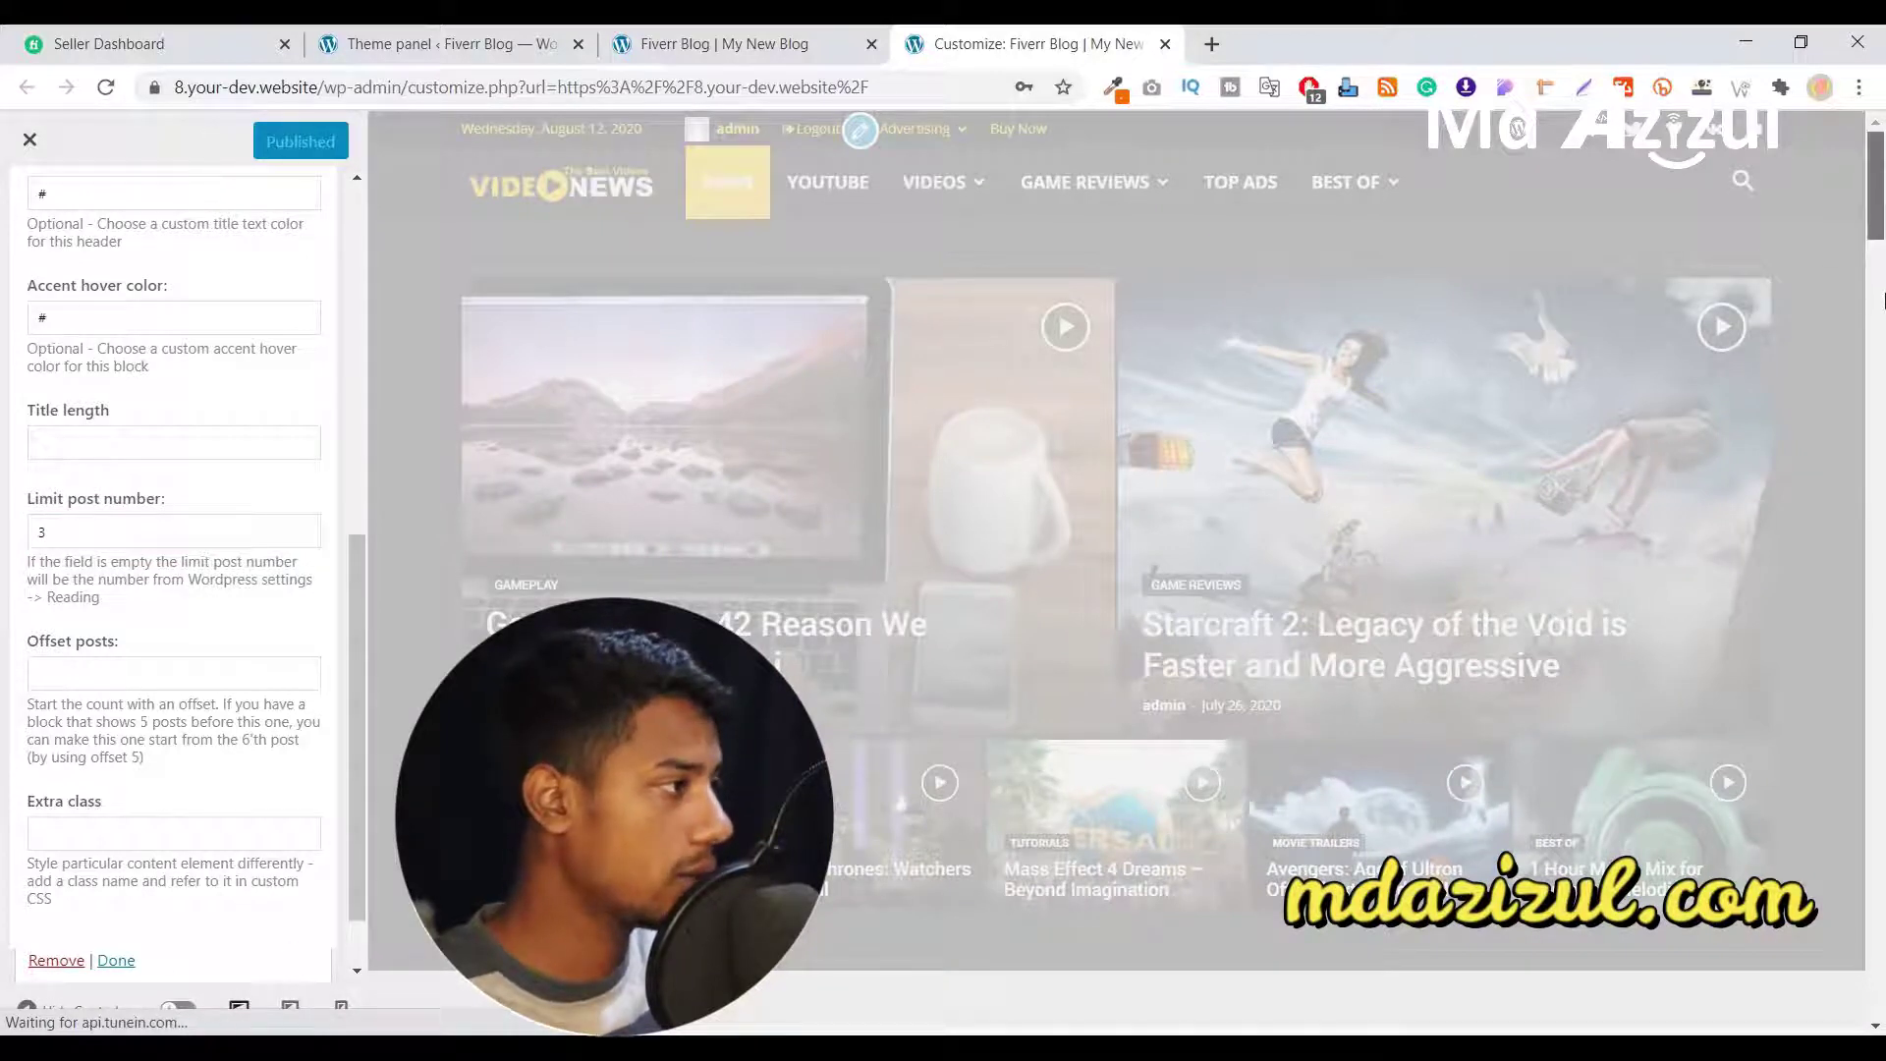
pyautogui.scroll(-5, 1869, 306)
pyautogui.scroll(-5, 1835, 737)
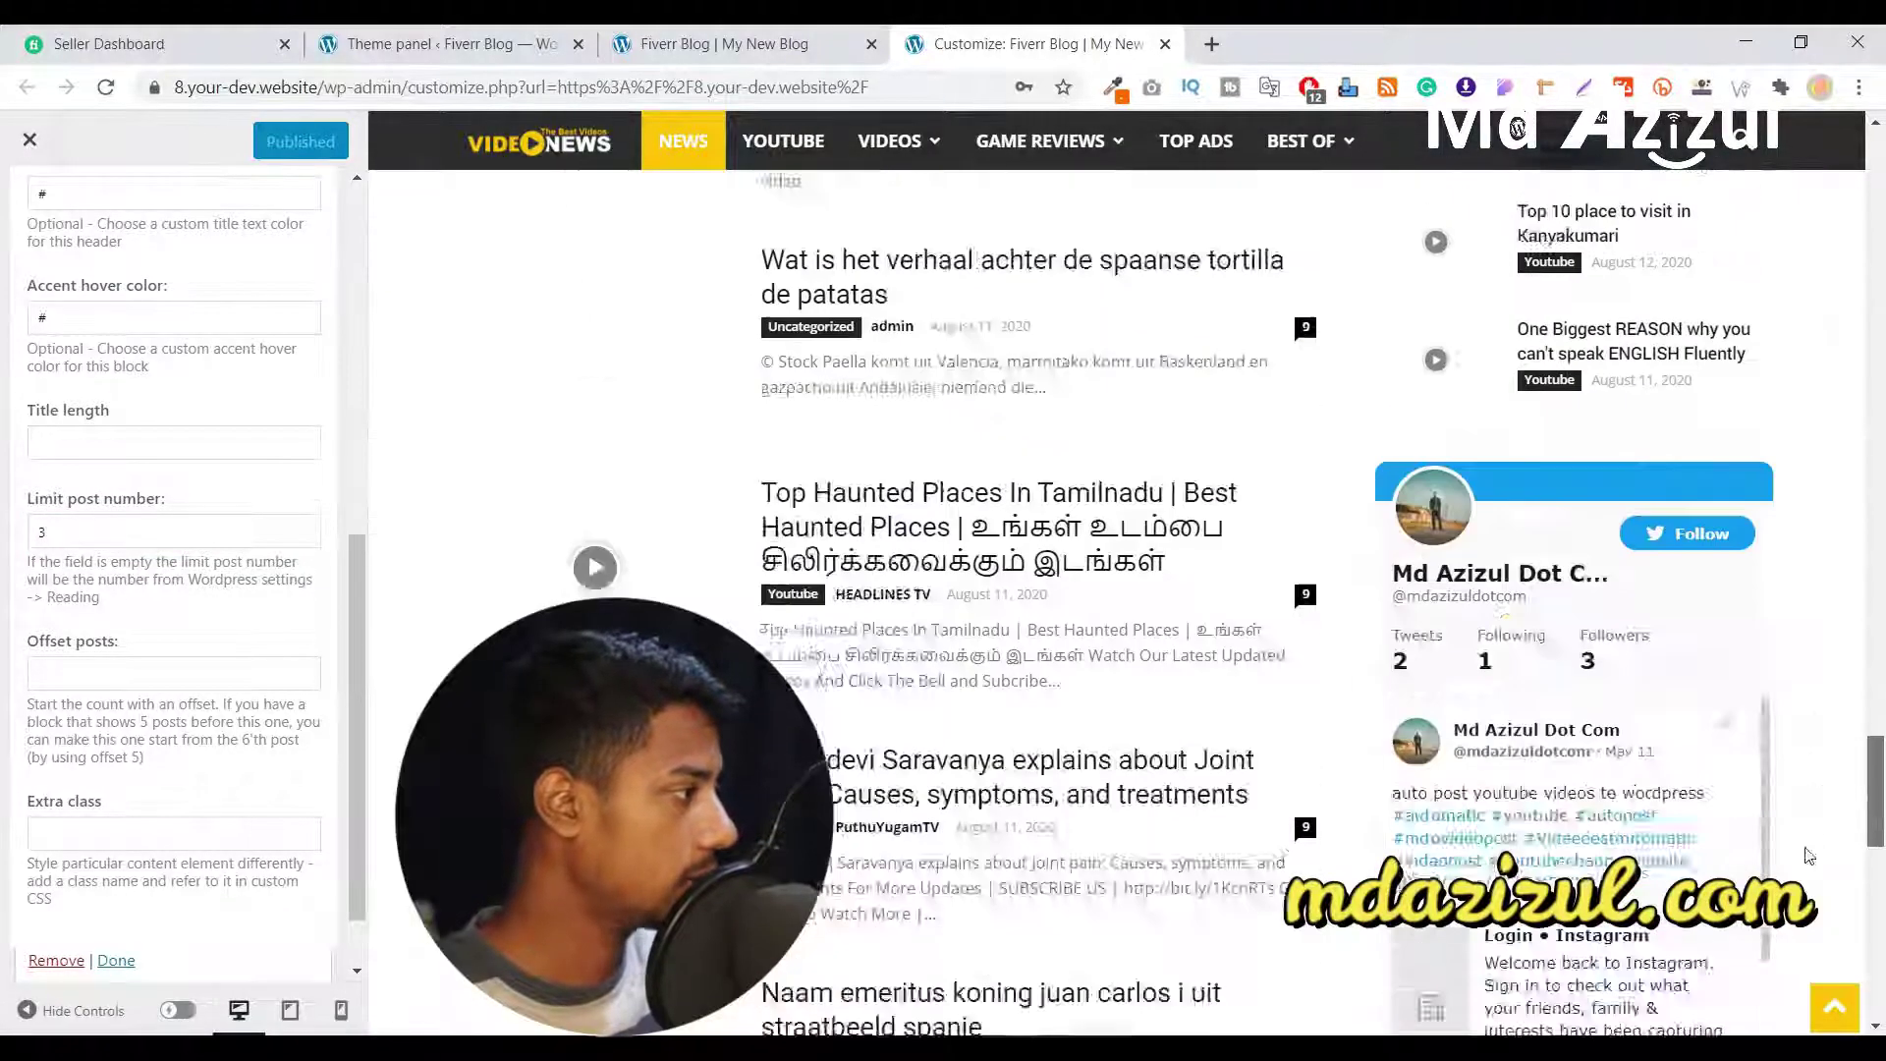
pyautogui.scroll(-5, 1828, 744)
pyautogui.scroll(-3, 1692, 825)
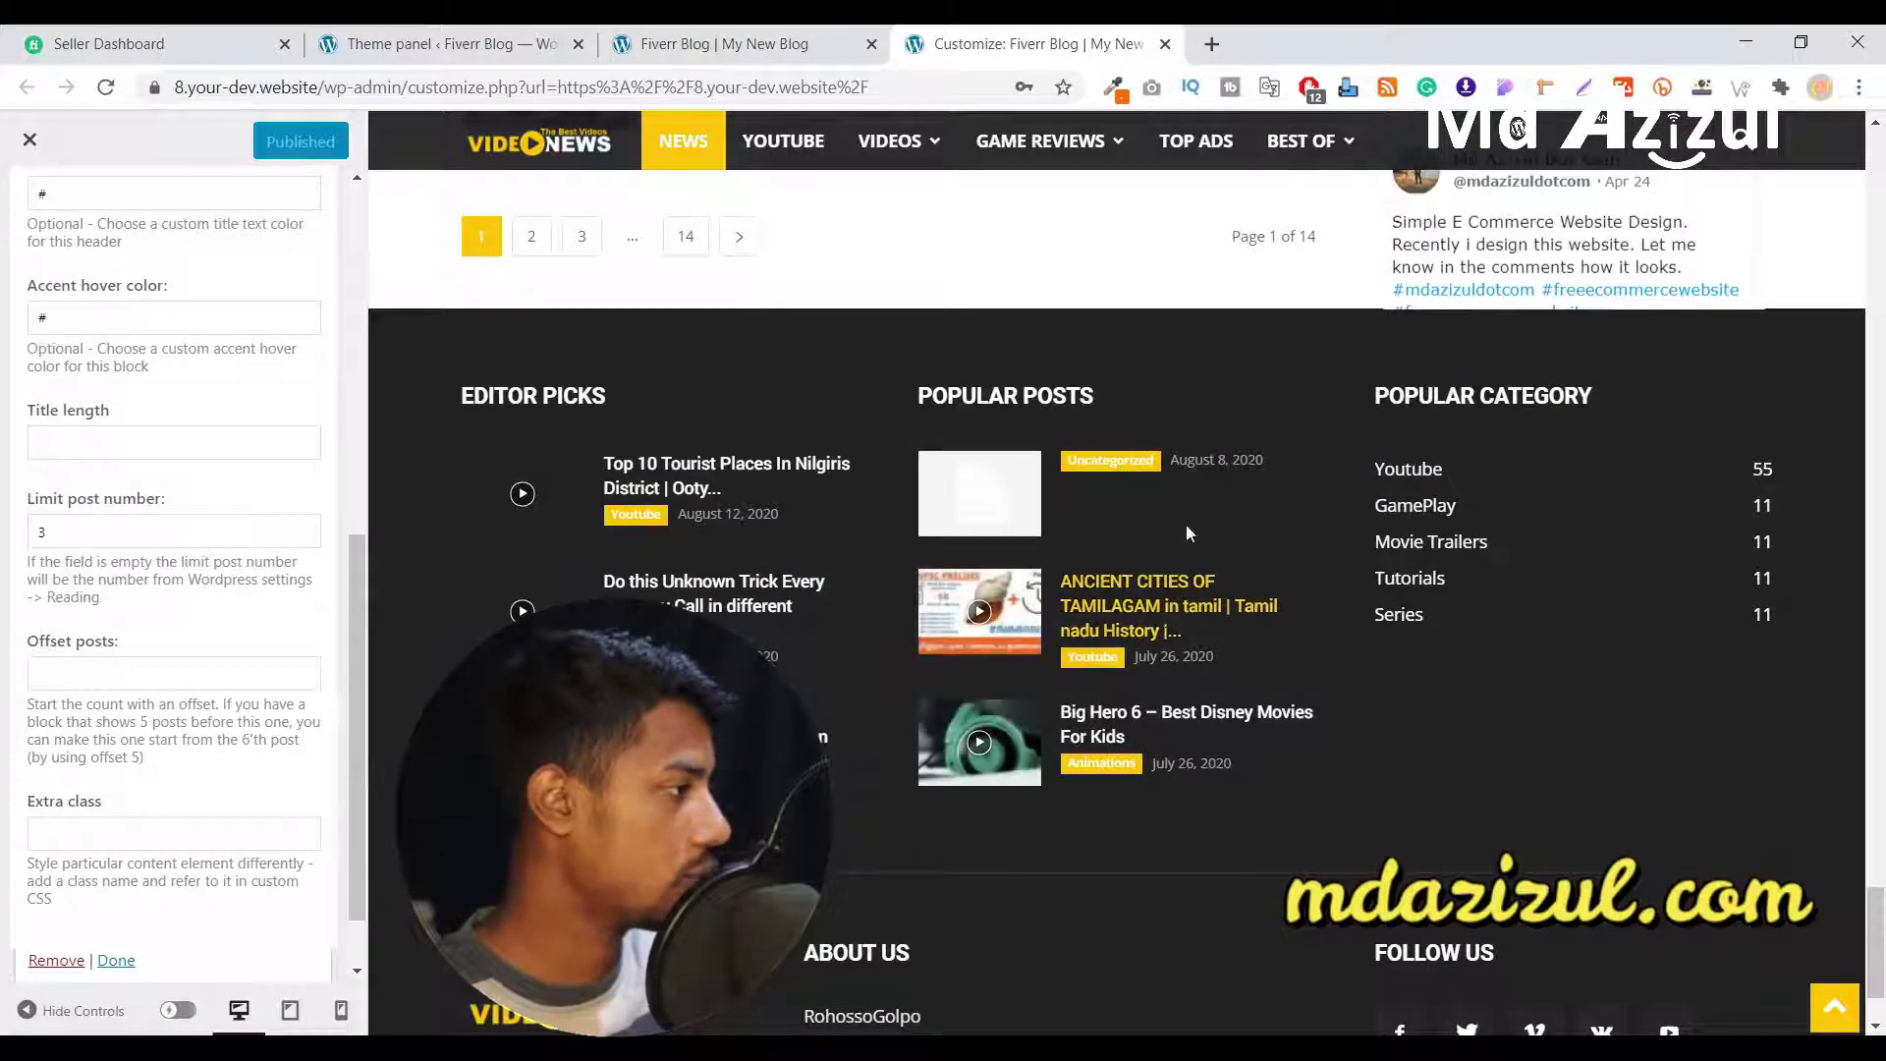